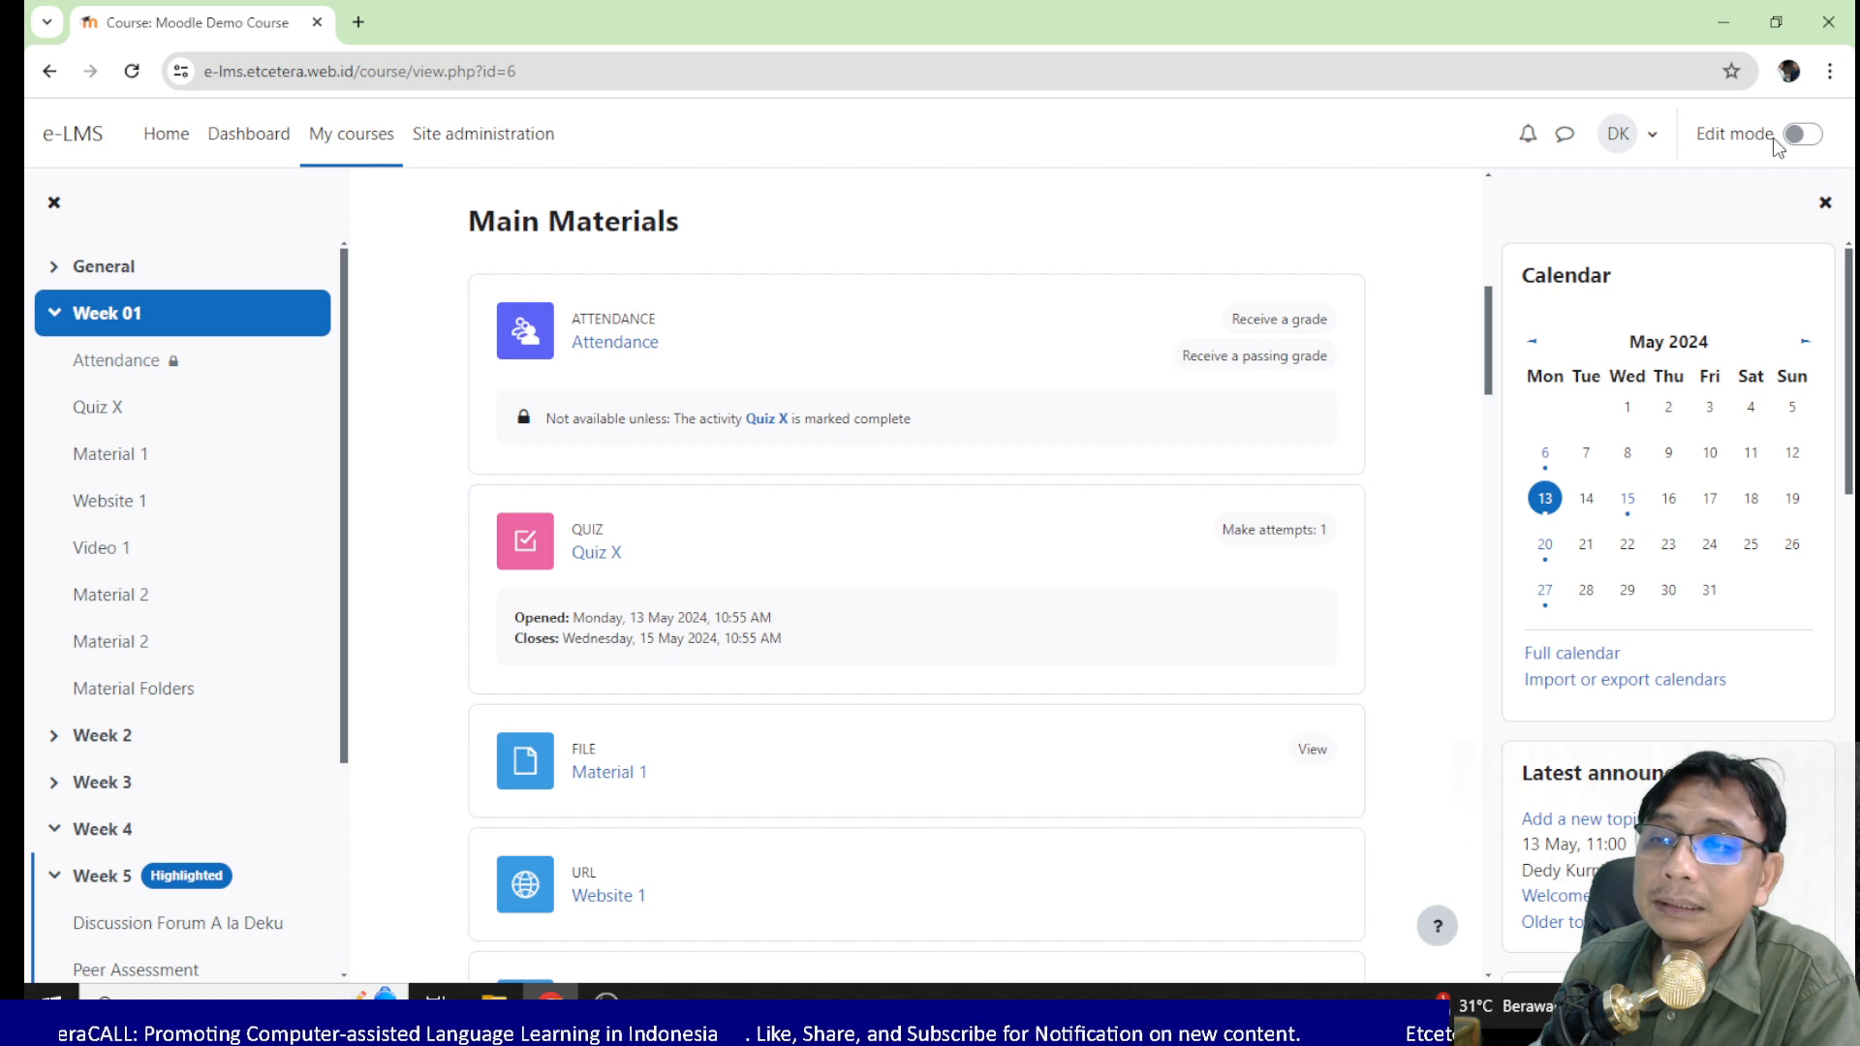
Turn on edit mode for the course and add an Activity results block
{"action": "left_click", "coordinate": [1812, 139]}
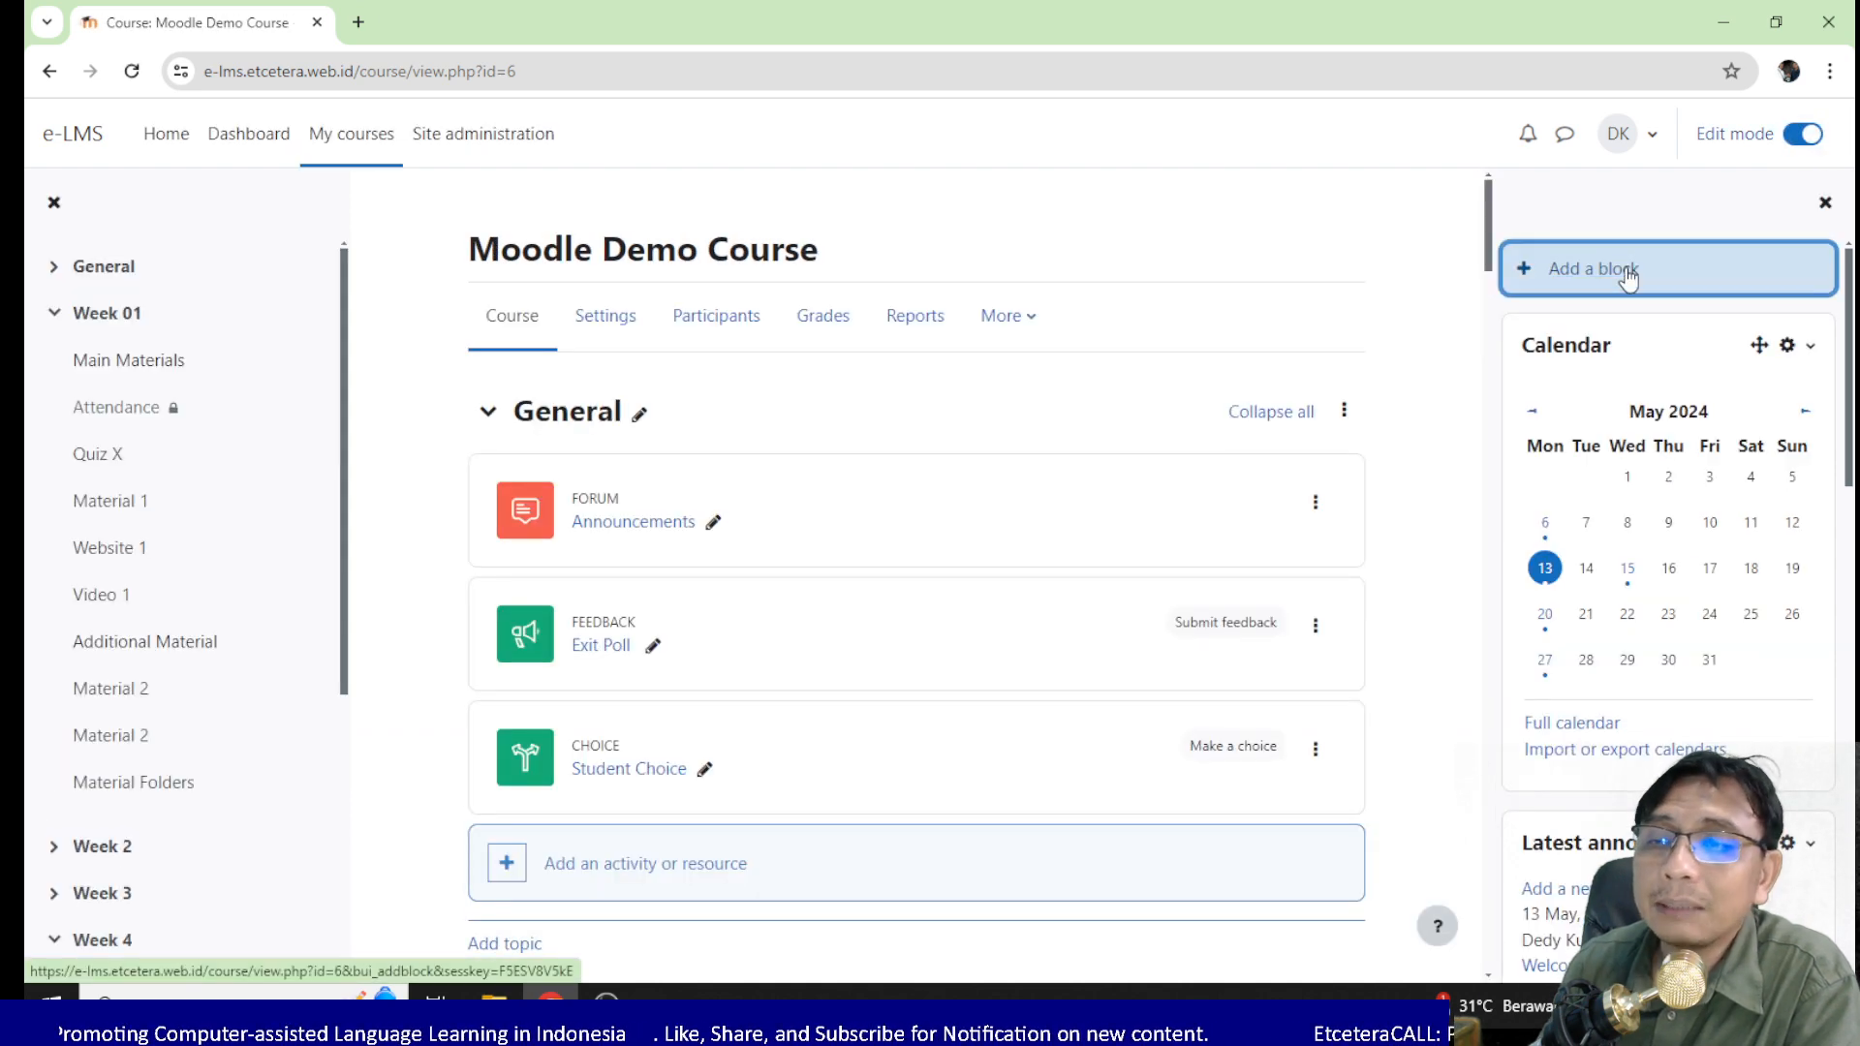
{"action": "left_click", "coordinate": [1627, 271]}
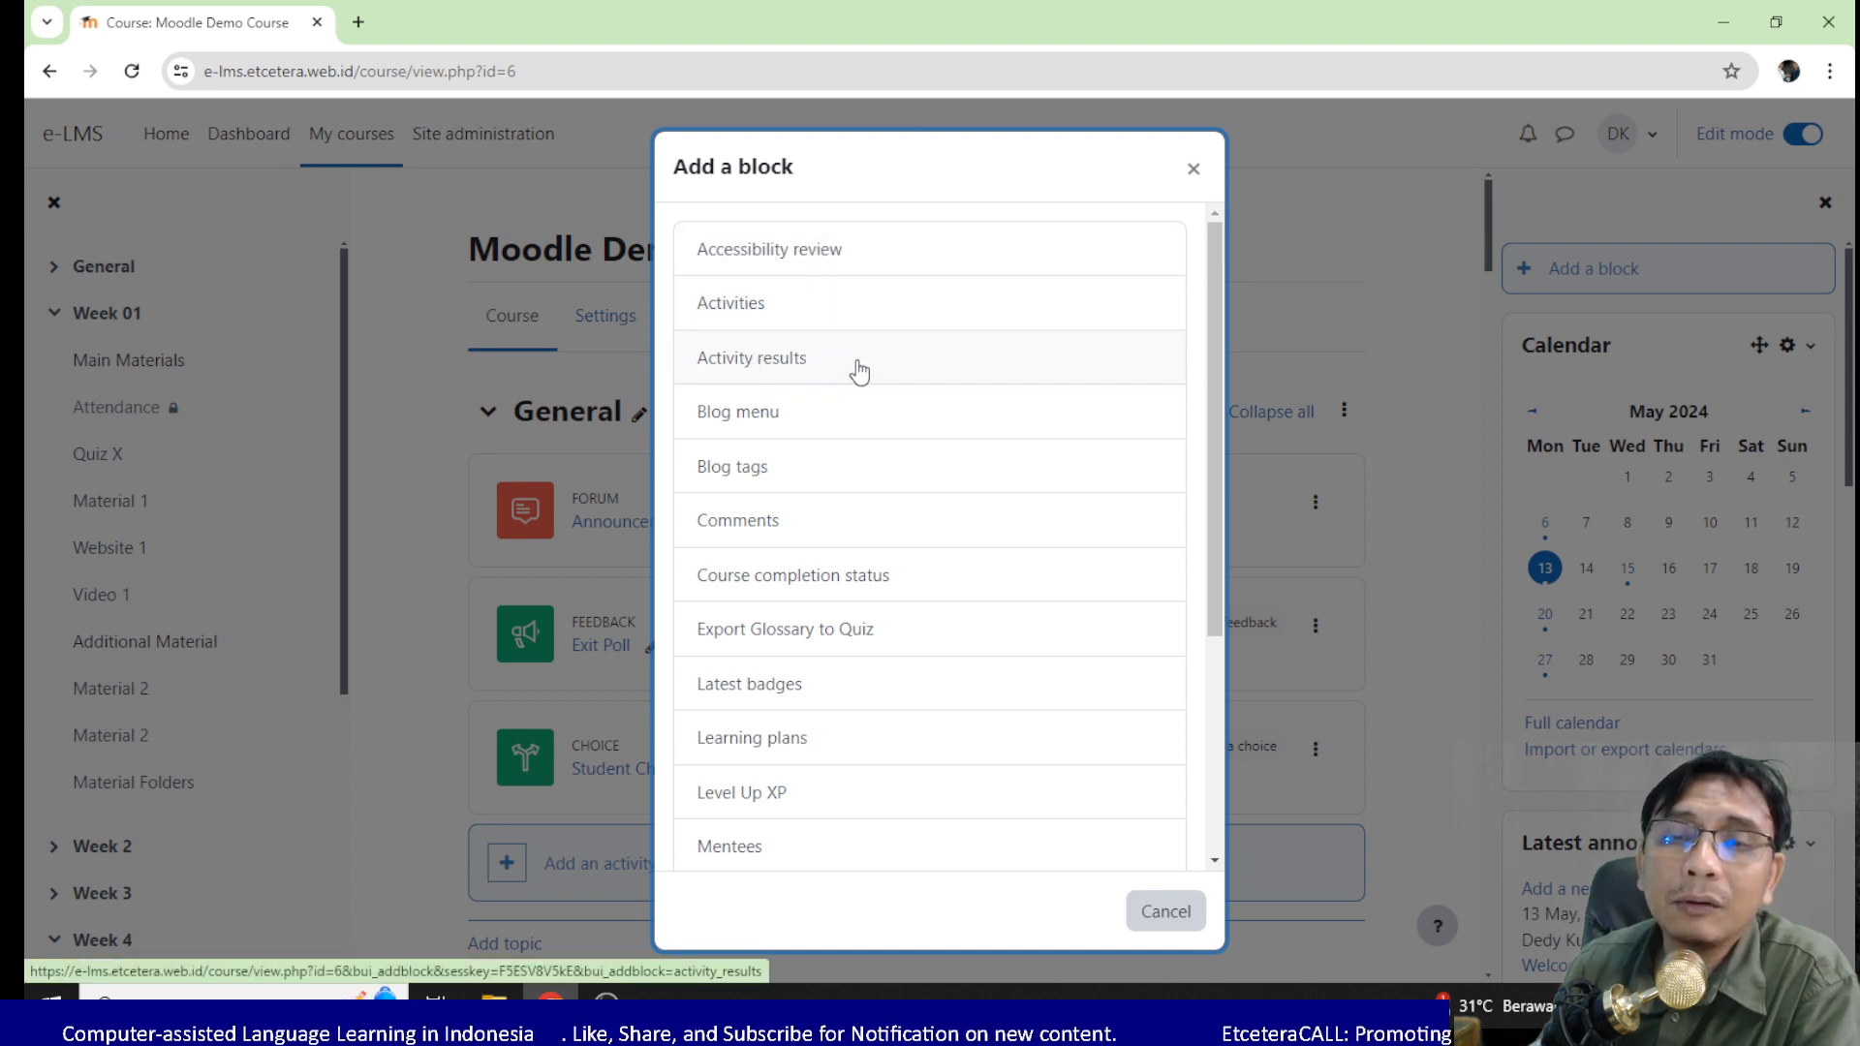
{"action": "left_click", "coordinate": [903, 377]}
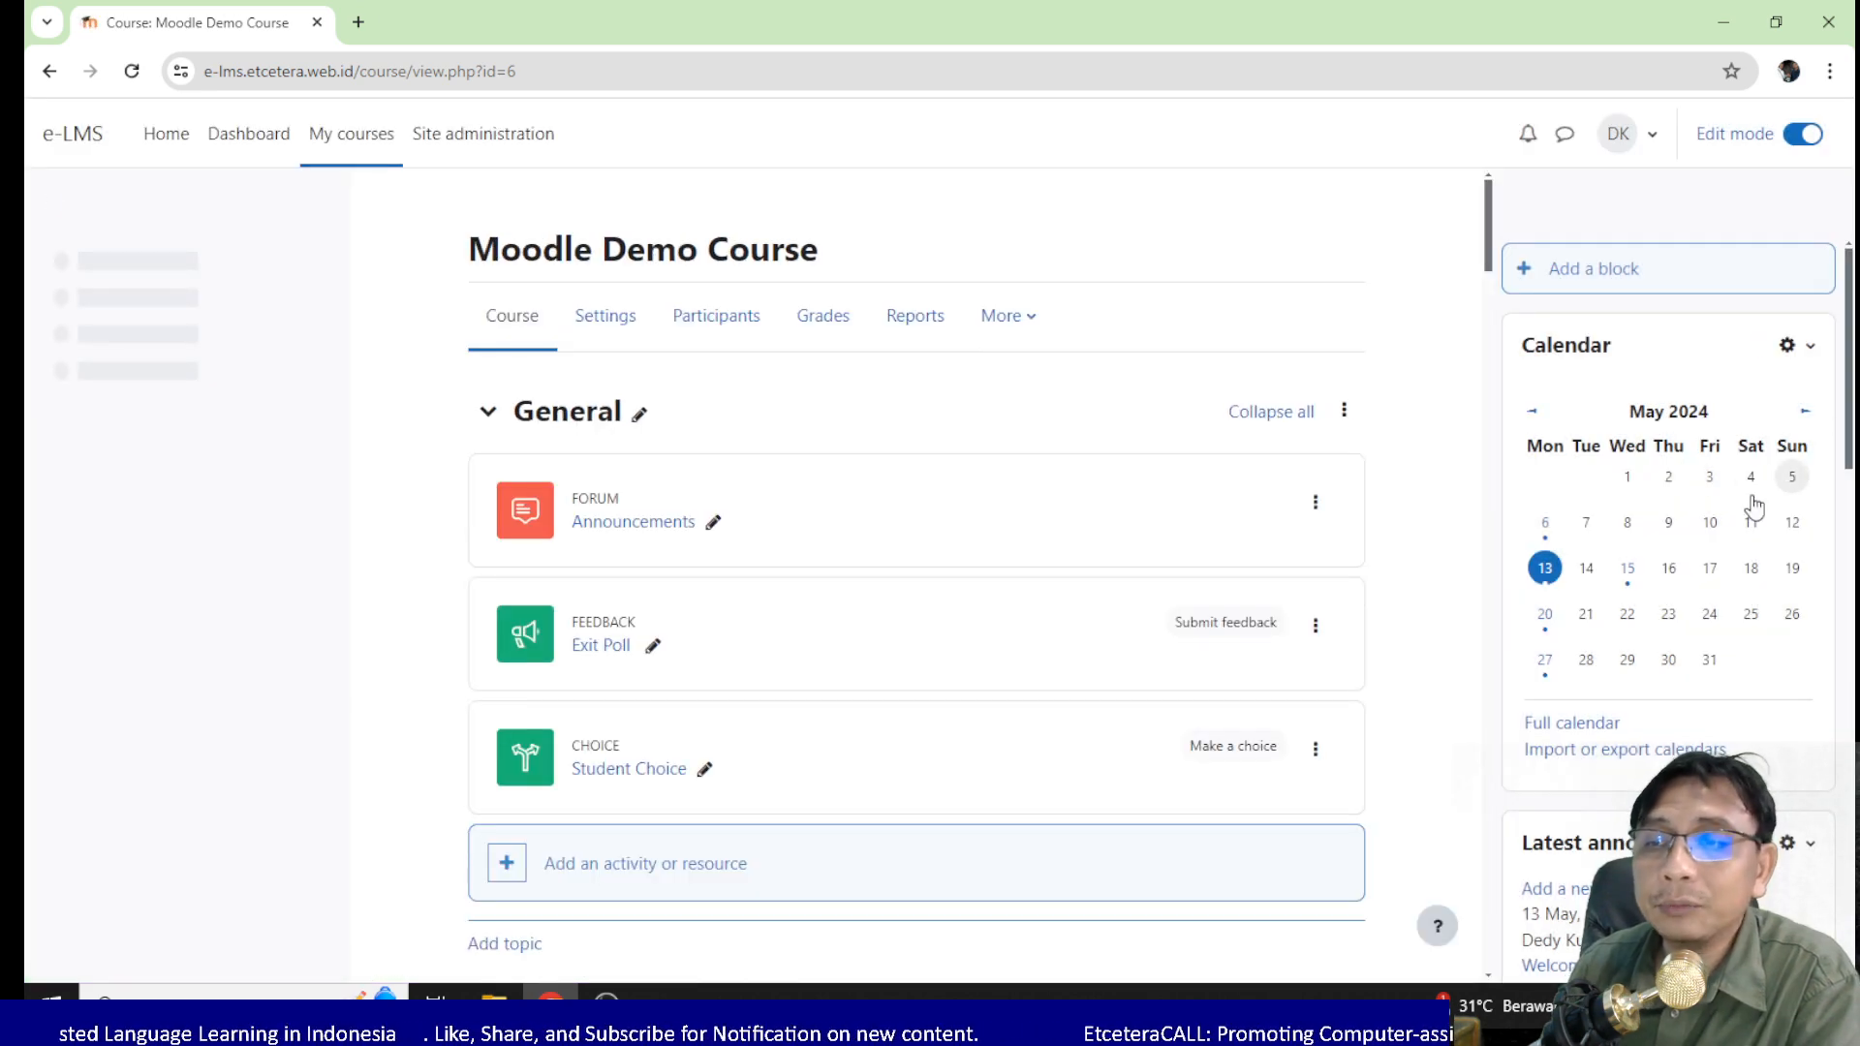
Open the configuration of the new Activity results block
{"action": "scroll", "coordinate": [1677, 533], "scroll_direction": "down", "scroll_amount": 15}
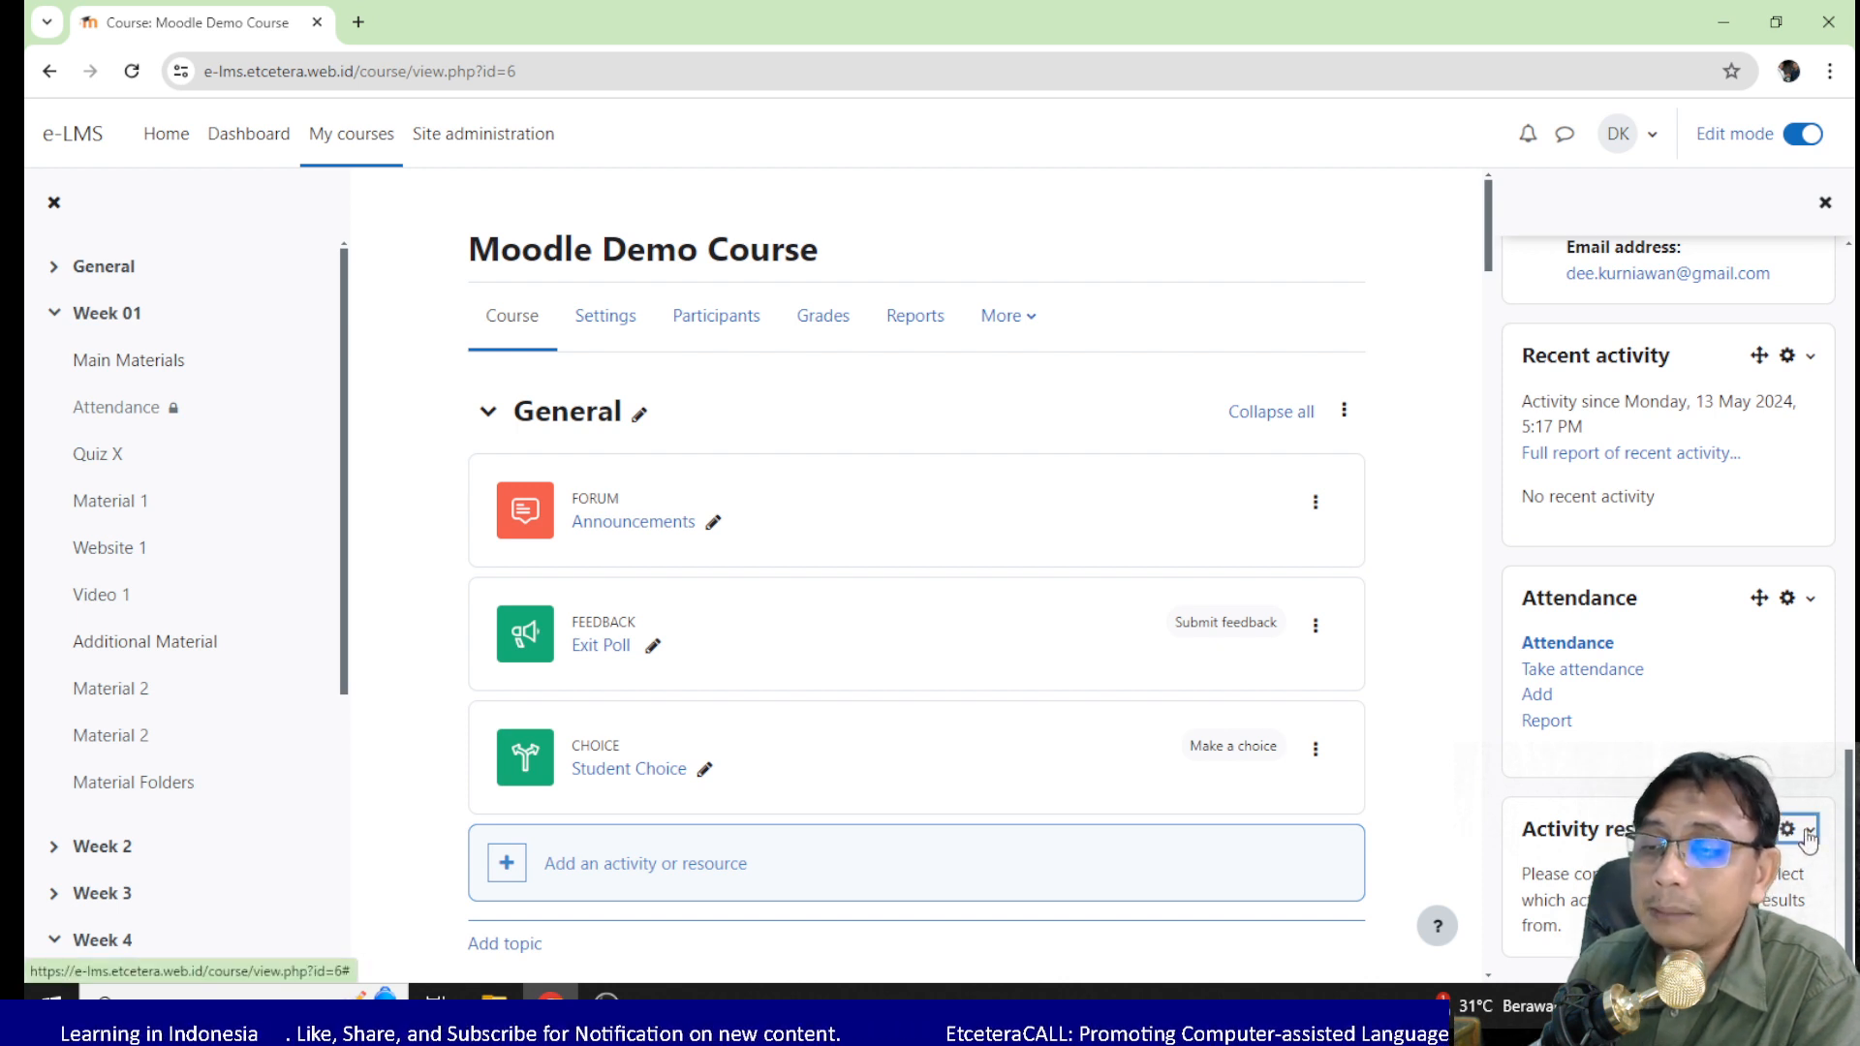
{"action": "left_click", "coordinate": [1808, 833]}
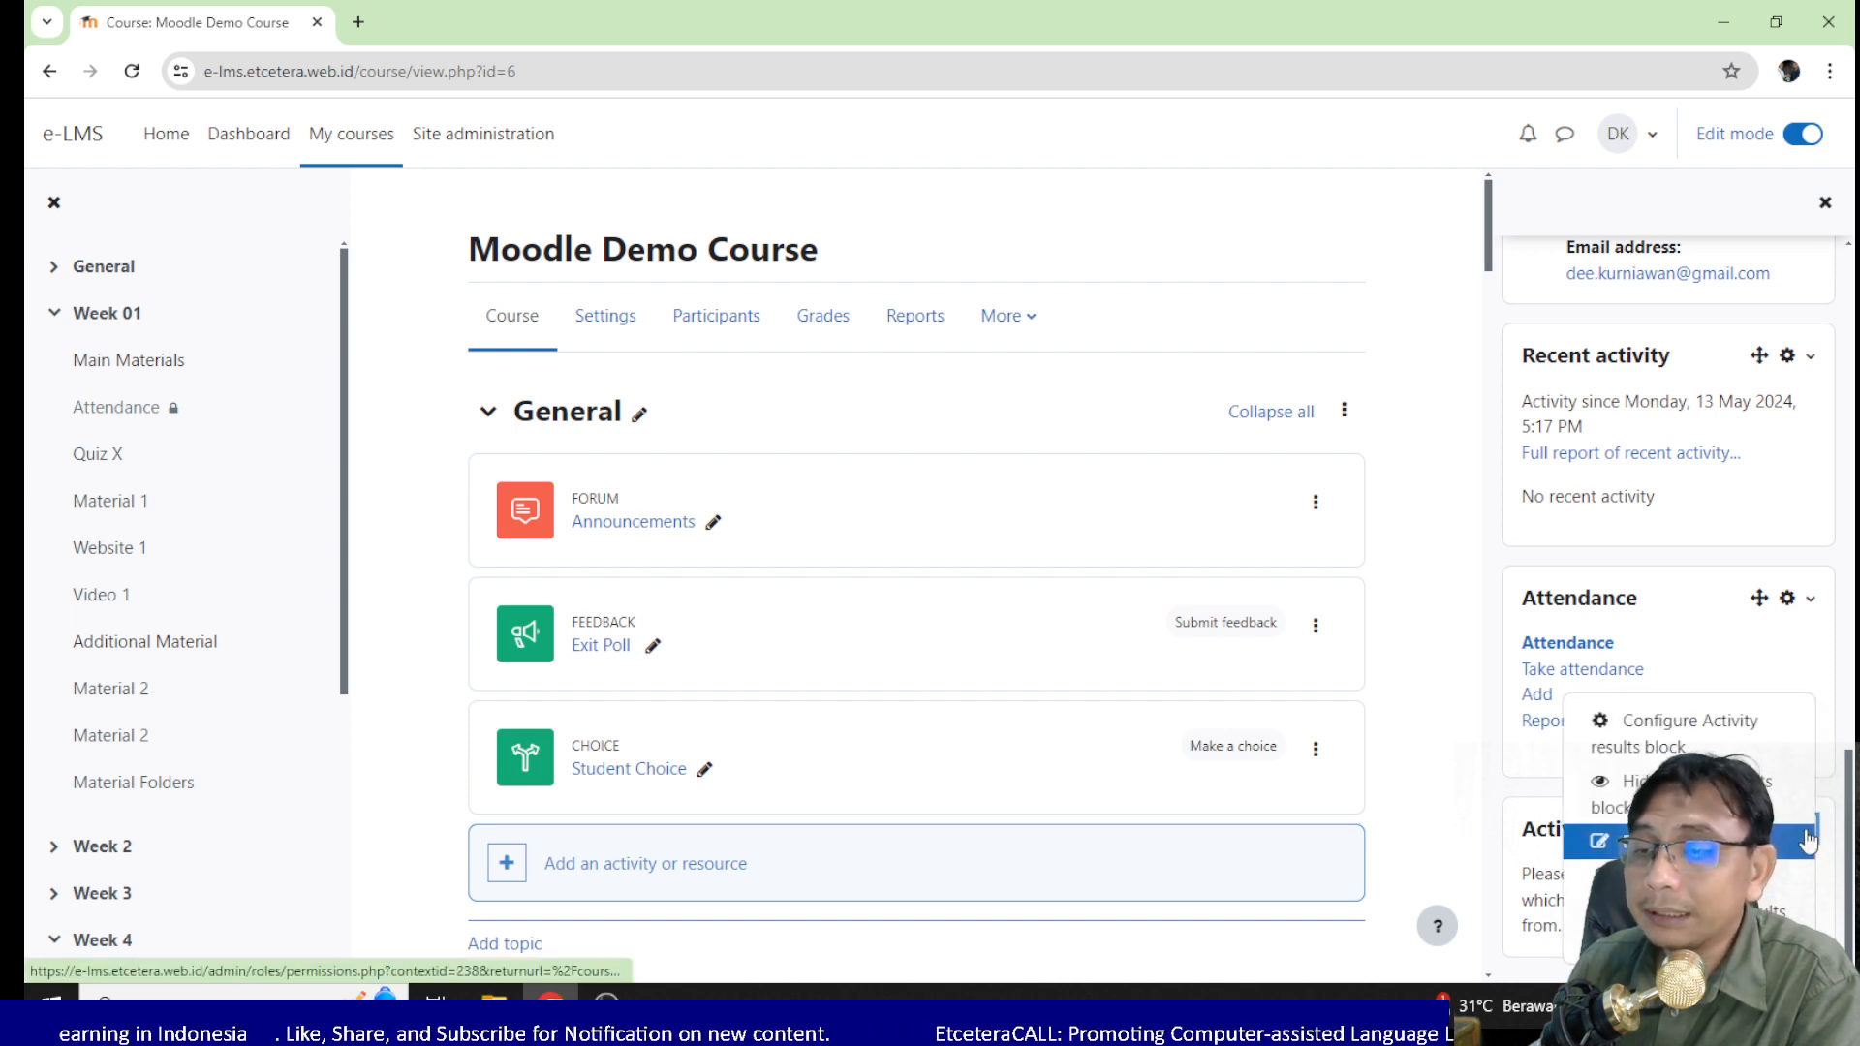
{"action": "left_click", "coordinate": [1717, 739]}
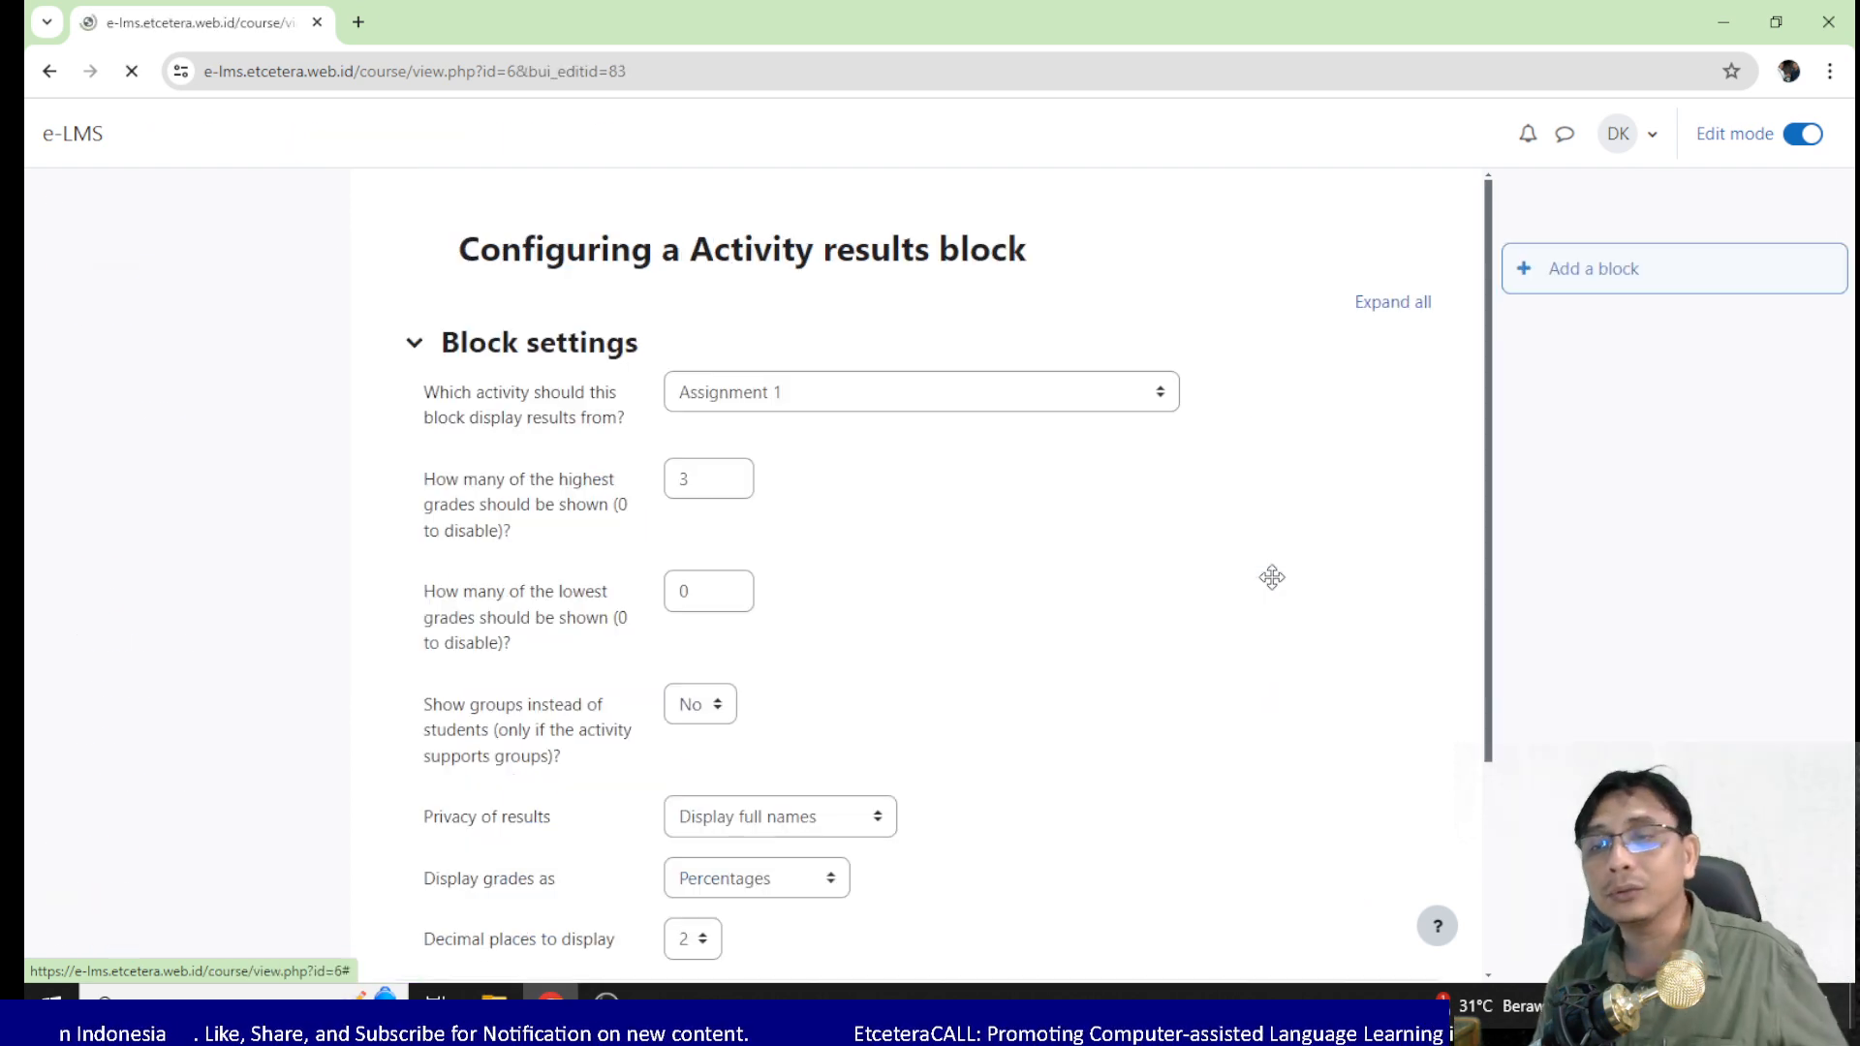
Set the block's default weight to 1 in the settings for where it appears
{"action": "scroll", "coordinate": [1272, 578], "scroll_direction": "down", "scroll_amount": 3}
{"action": "scroll", "coordinate": [699, 619], "scroll_direction": "up", "scroll_amount": 2}
{"action": "scroll", "coordinate": [506, 498], "scroll_direction": "down", "scroll_amount": 1}
{"action": "scroll", "coordinate": [505, 499], "scroll_direction": "down", "scroll_amount": 2}
{"action": "left_click", "coordinate": [413, 714]}
{"action": "scroll", "coordinate": [694, 657], "scroll_direction": "down", "scroll_amount": 2}
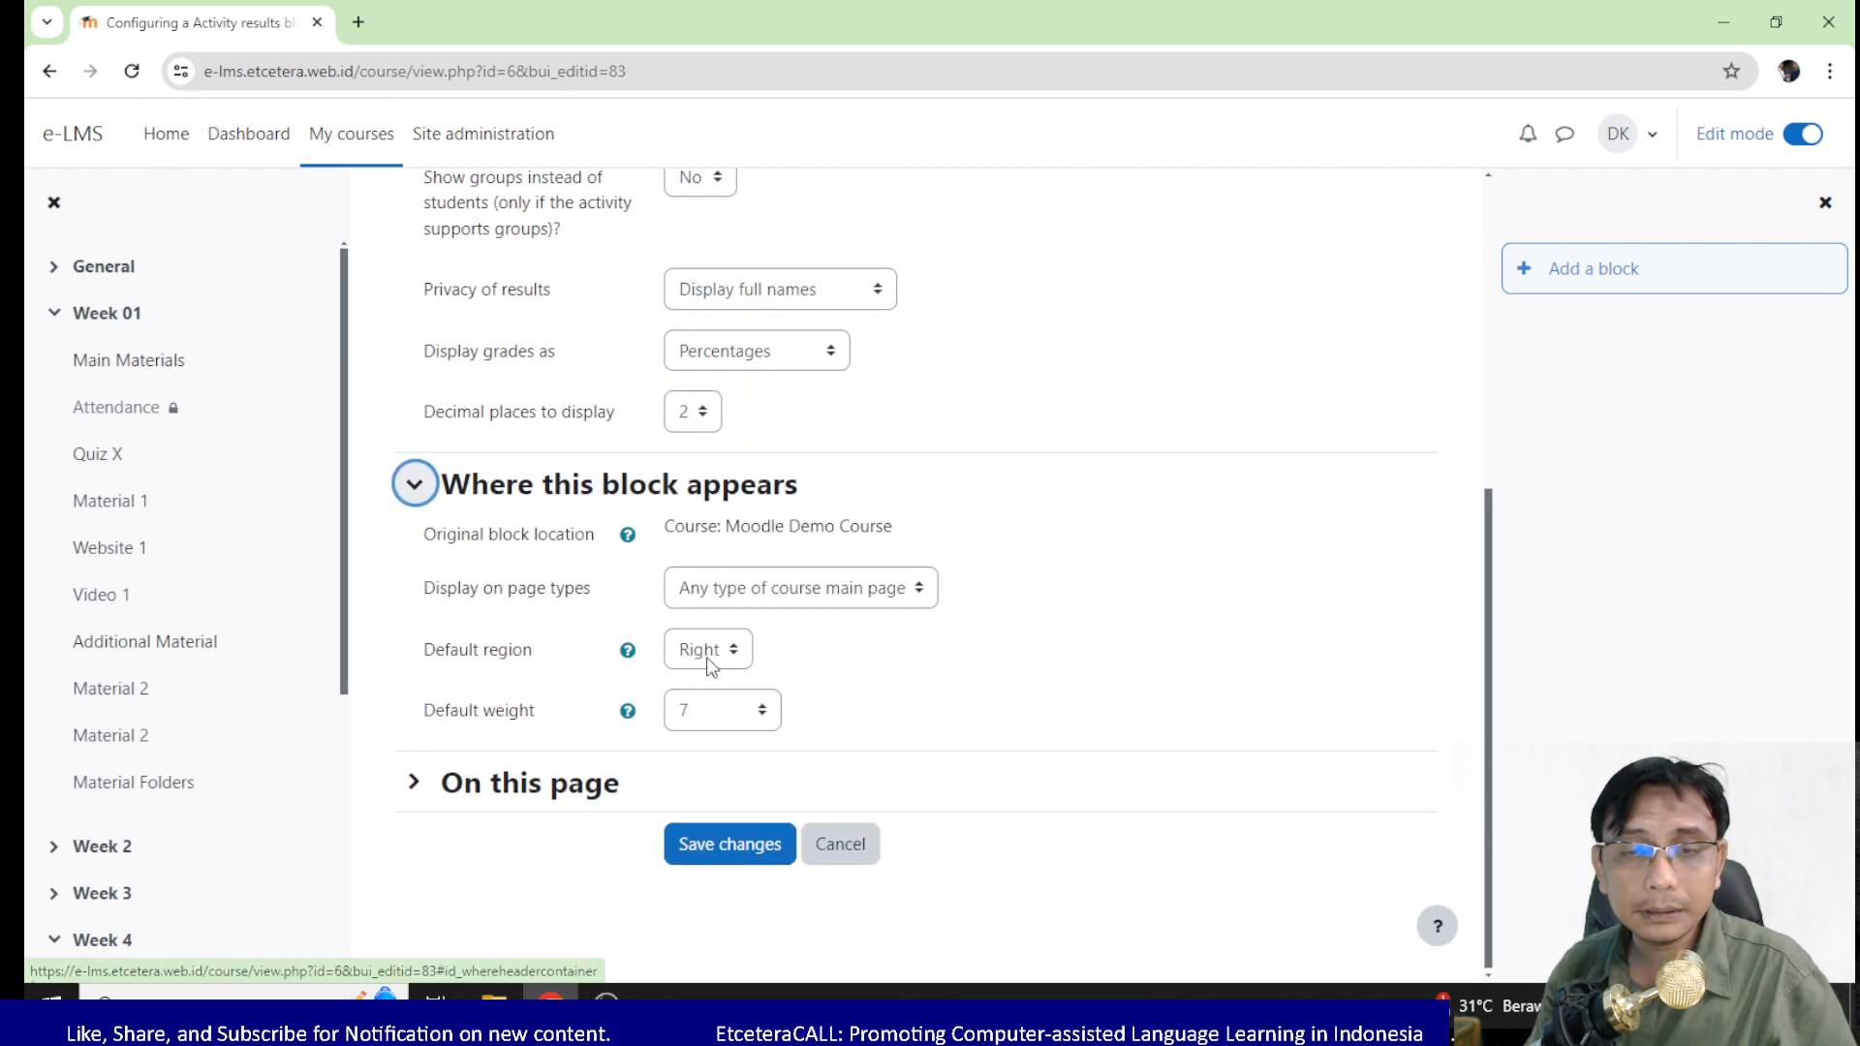
{"action": "left_click", "coordinate": [736, 712]}
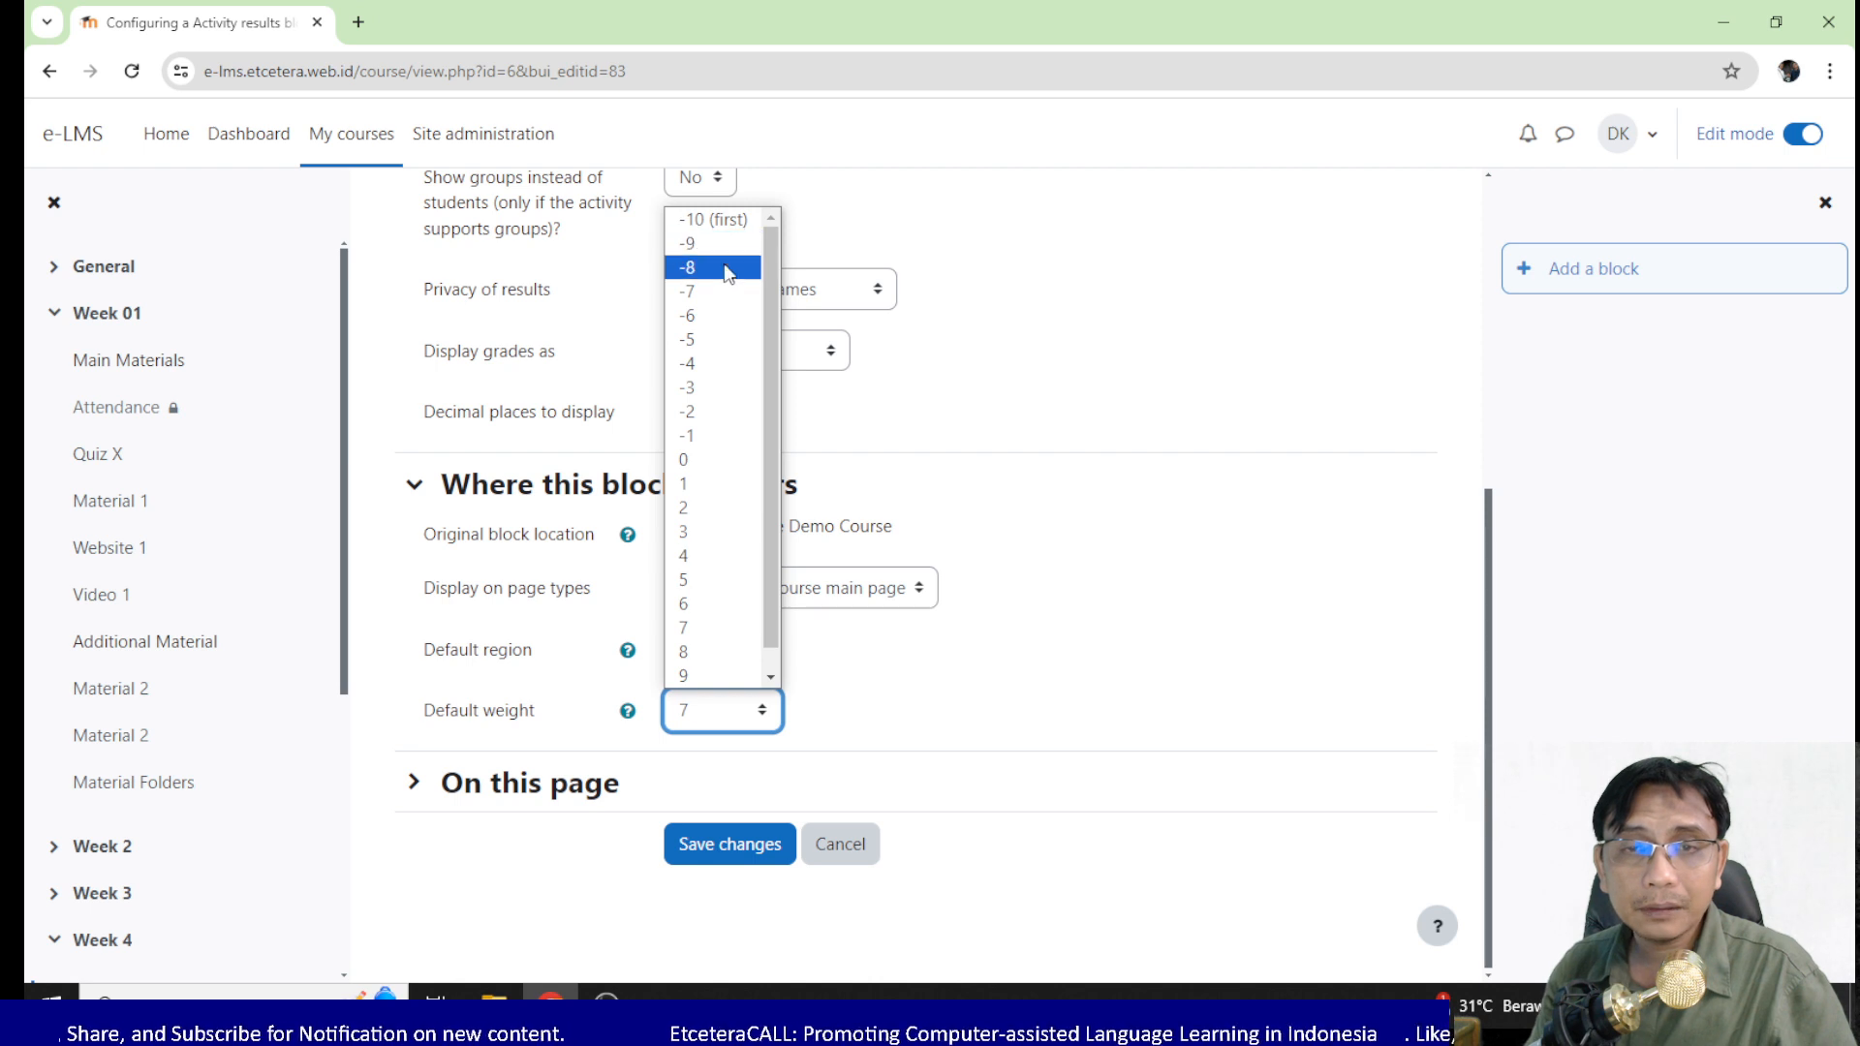
{"action": "left_click", "coordinate": [736, 484]}
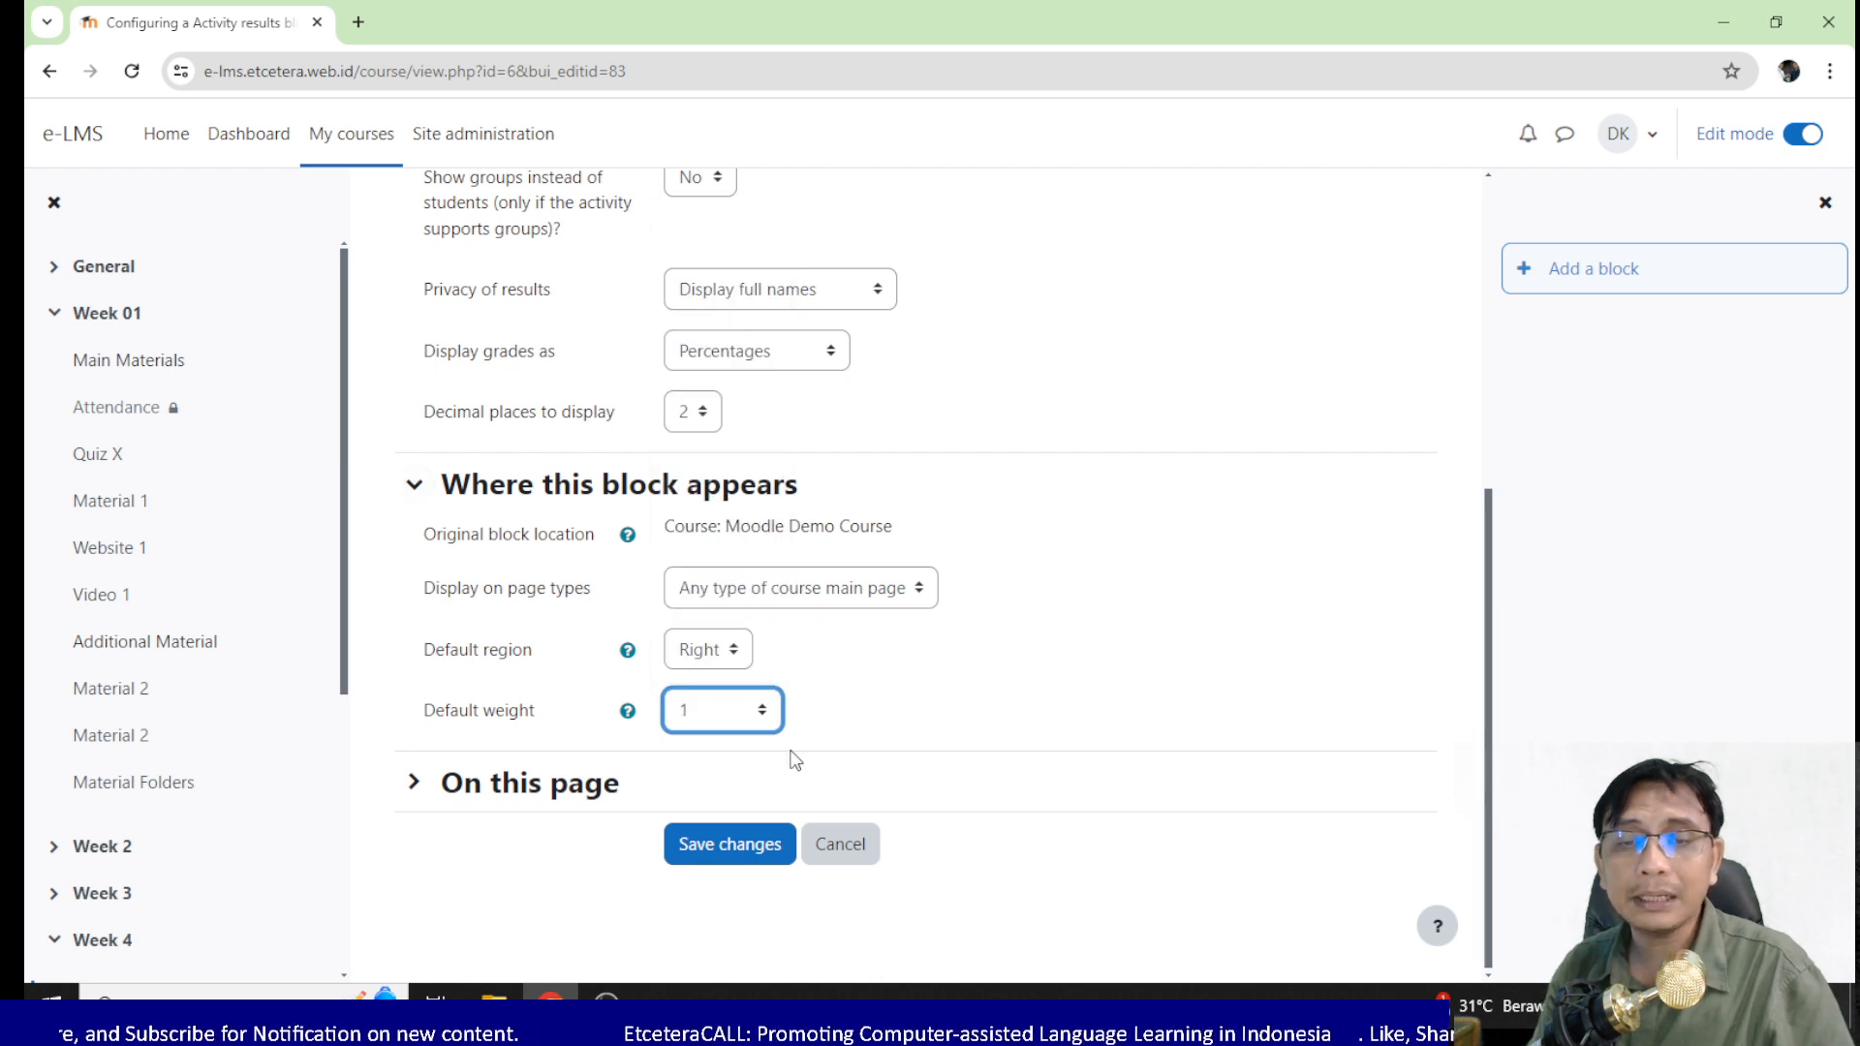
{"action": "left_click", "coordinate": [982, 656]}
Choose Quiz X as the activity the block displays results from, keeping three highest grades shown
{"action": "scroll", "coordinate": [981, 649], "scroll_direction": "up", "scroll_amount": 5}
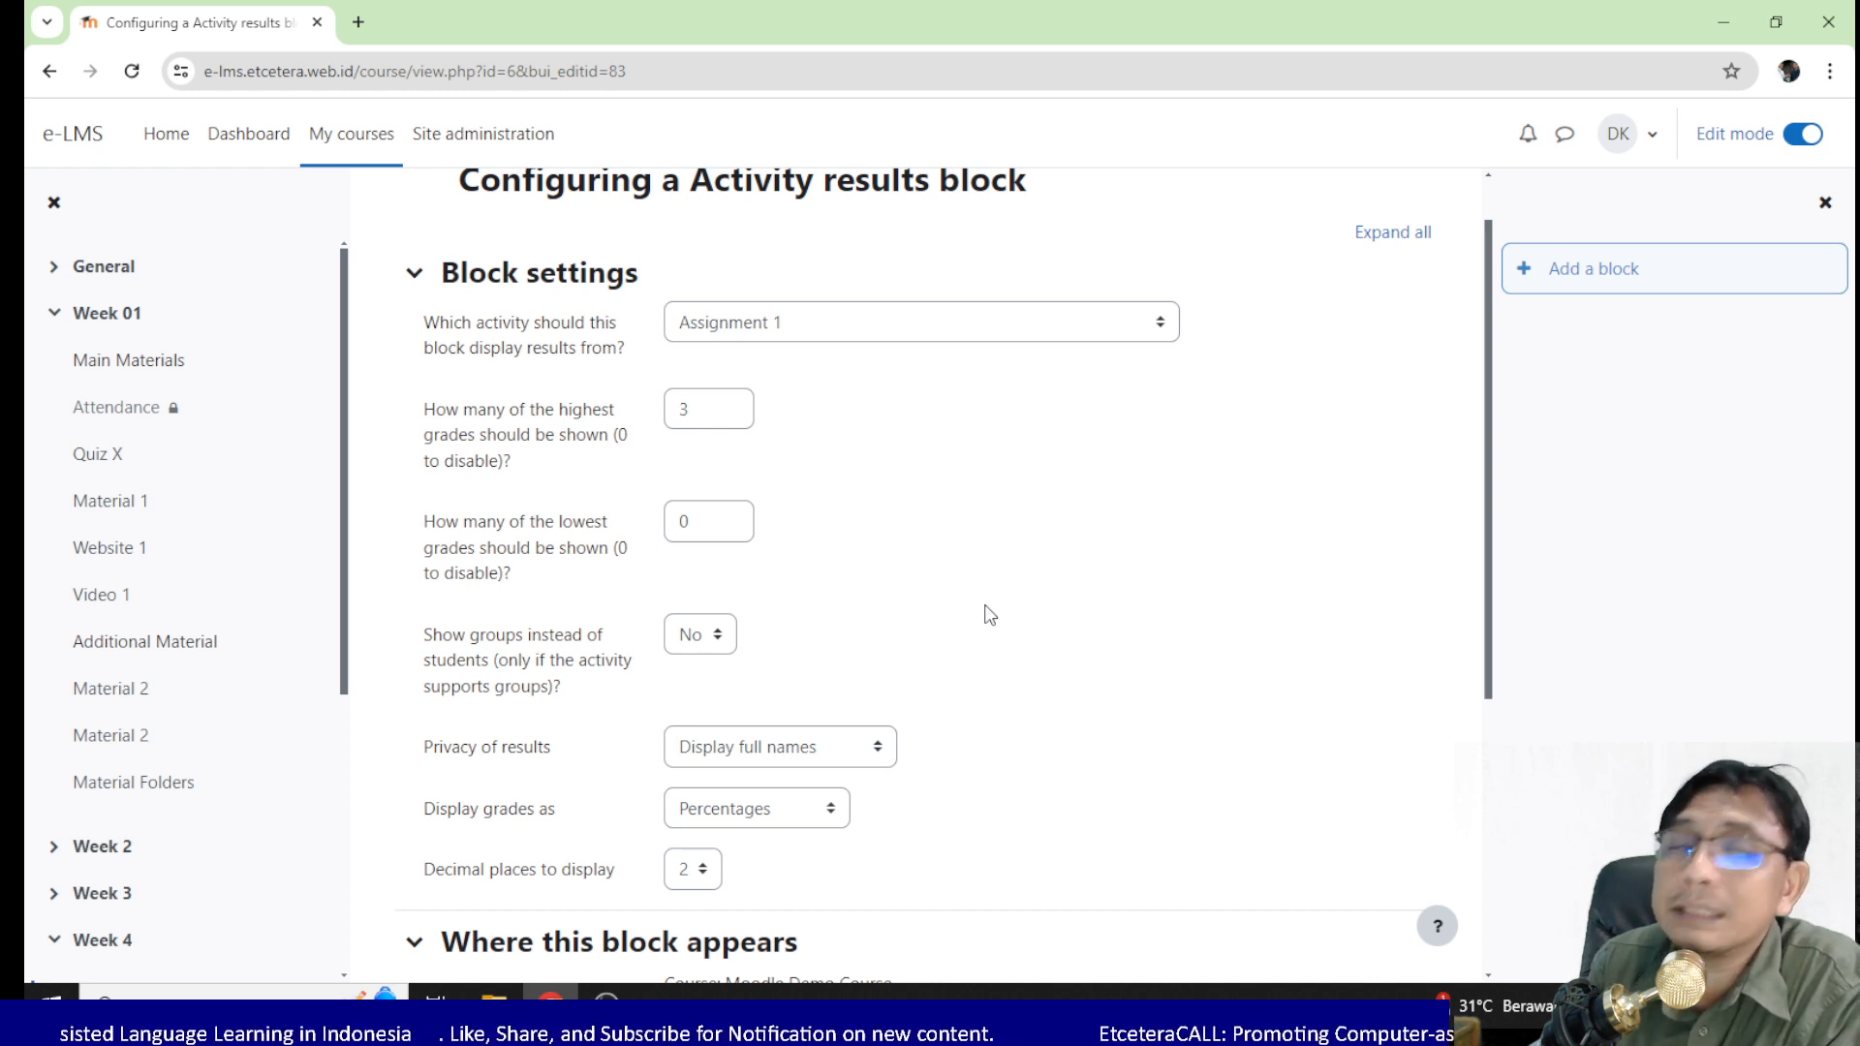
{"action": "left_click", "coordinate": [1105, 334]}
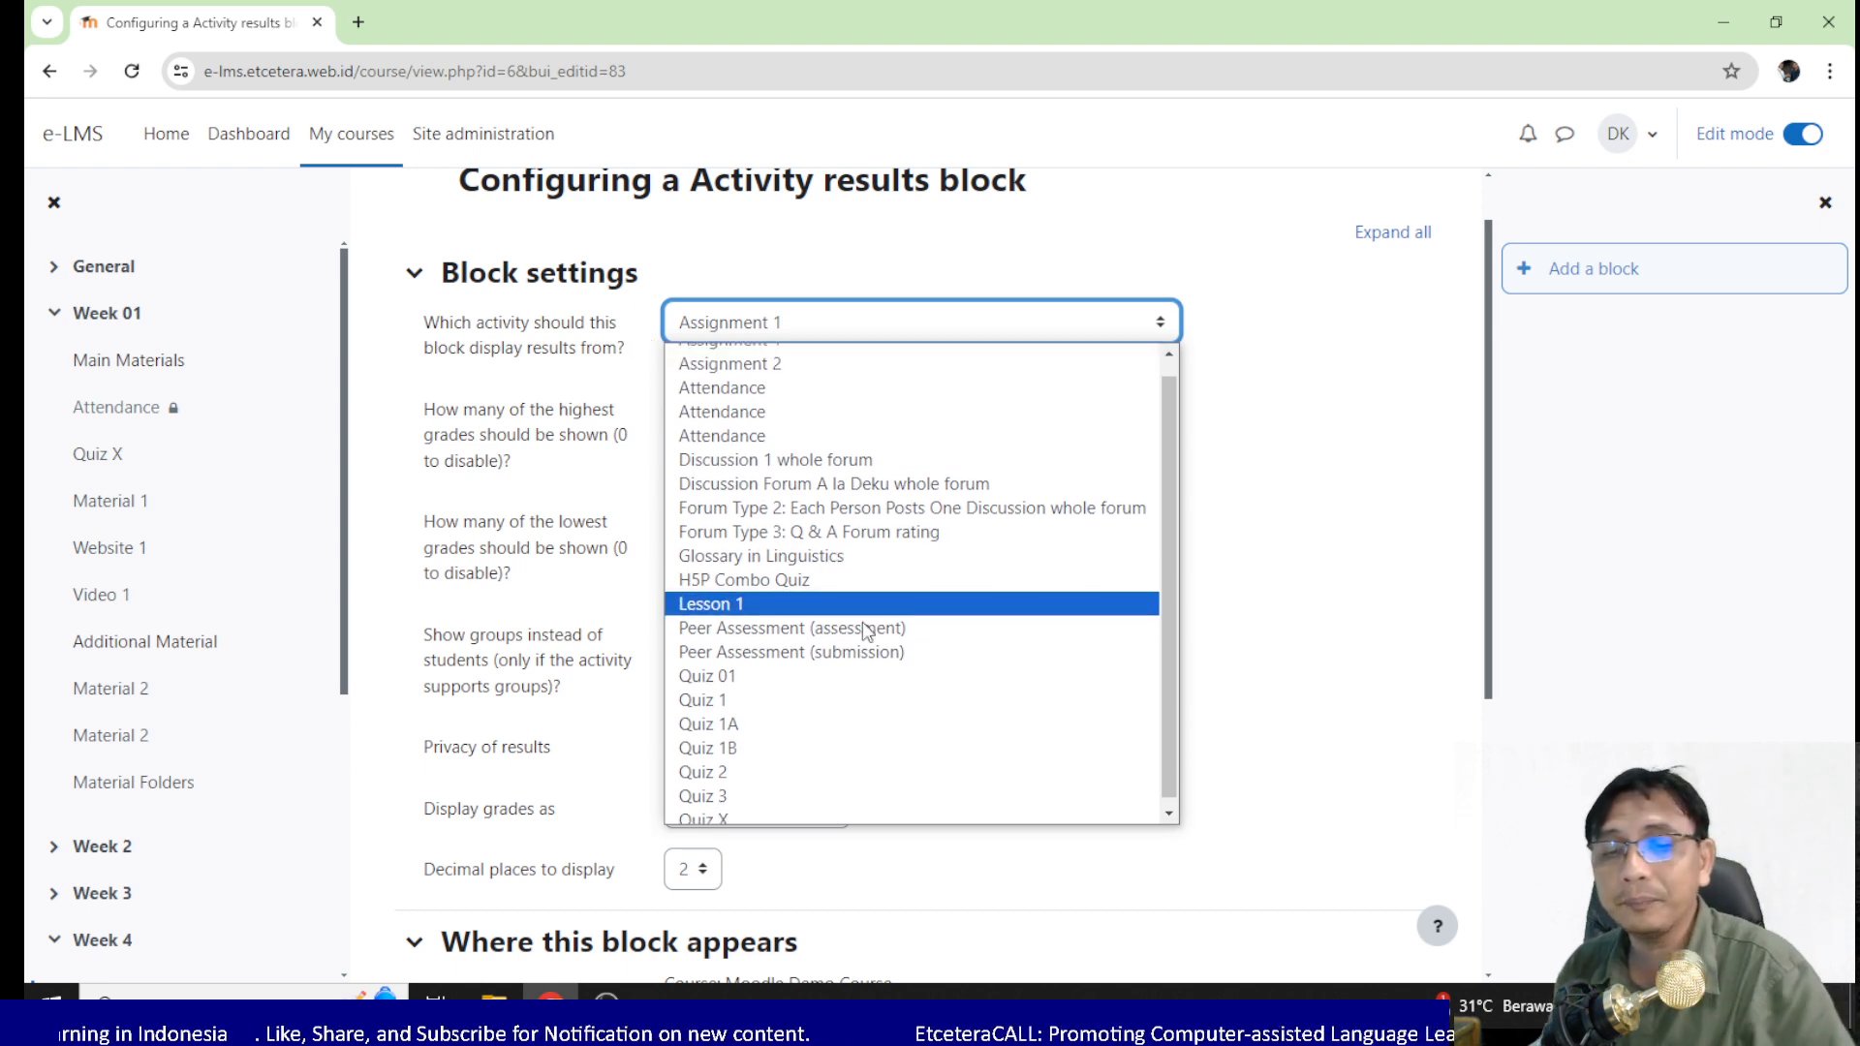
{"action": "left_click", "coordinate": [810, 814]}
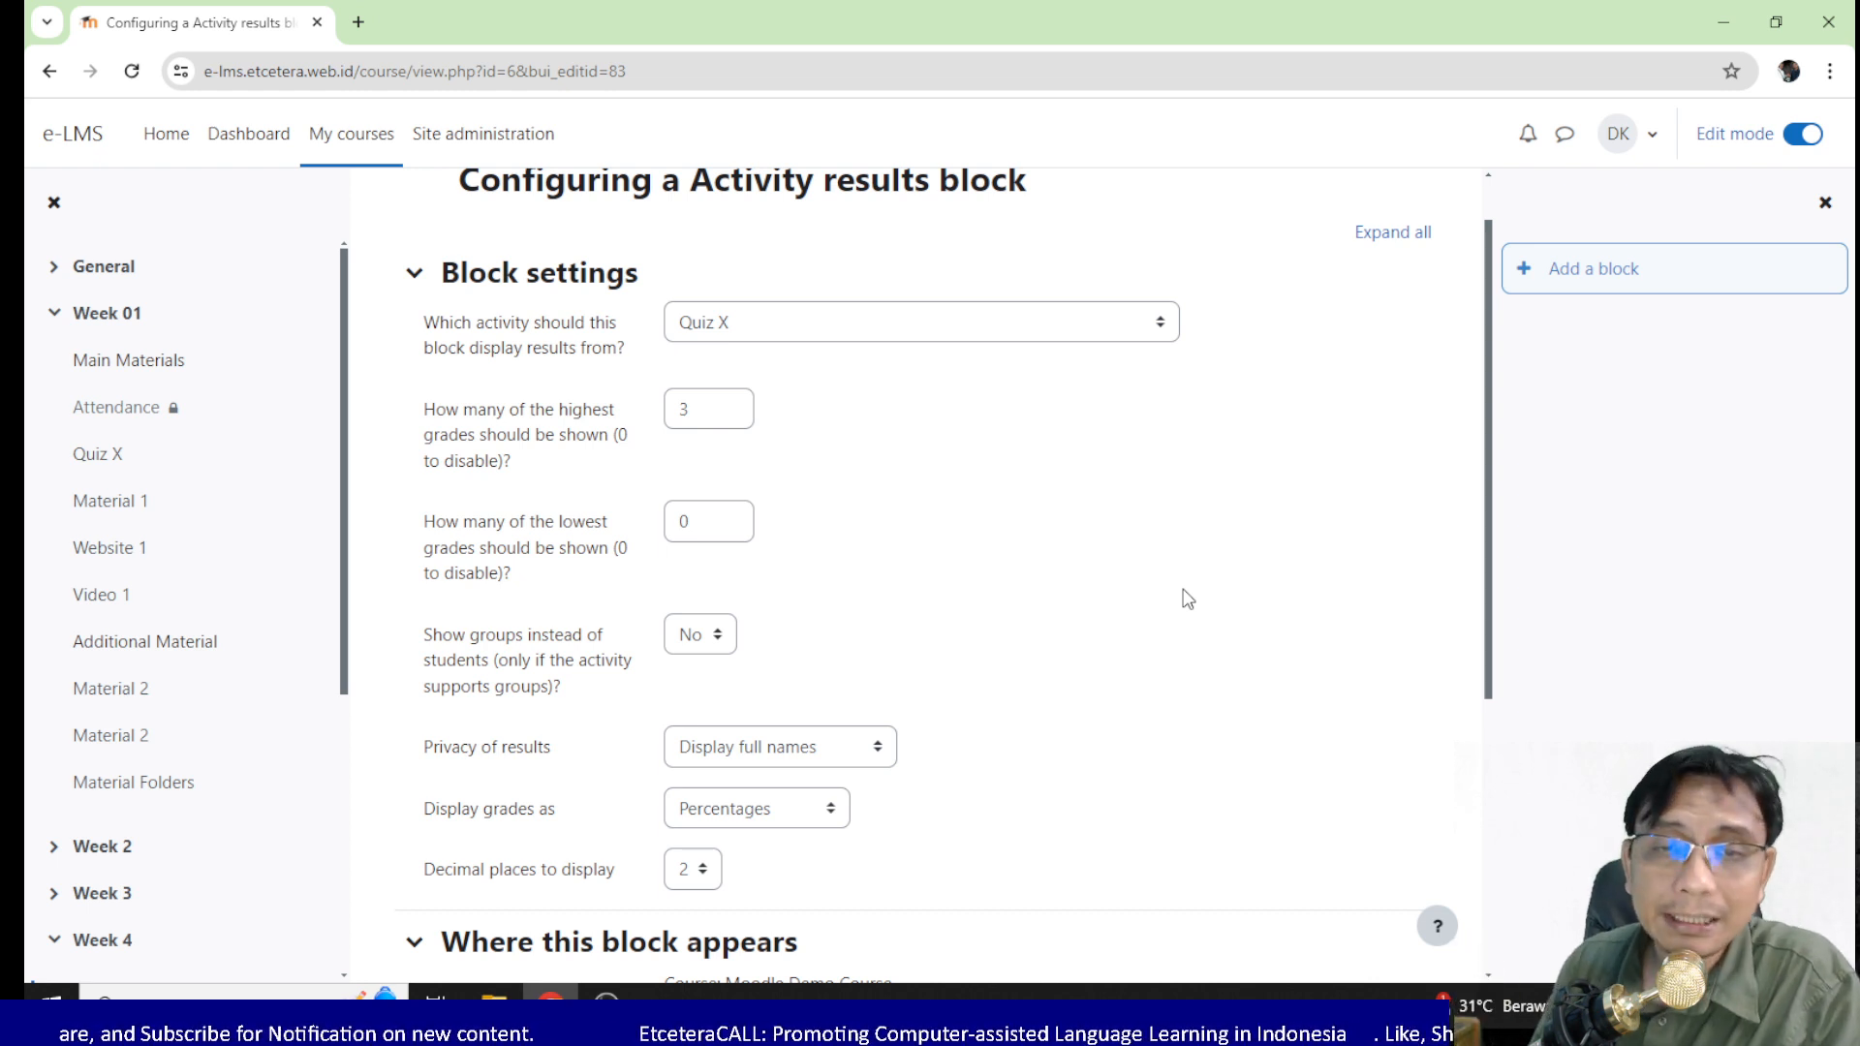
{"action": "double_click", "coordinate": [708, 411]}
{"action": "left_click", "coordinate": [1007, 419]}
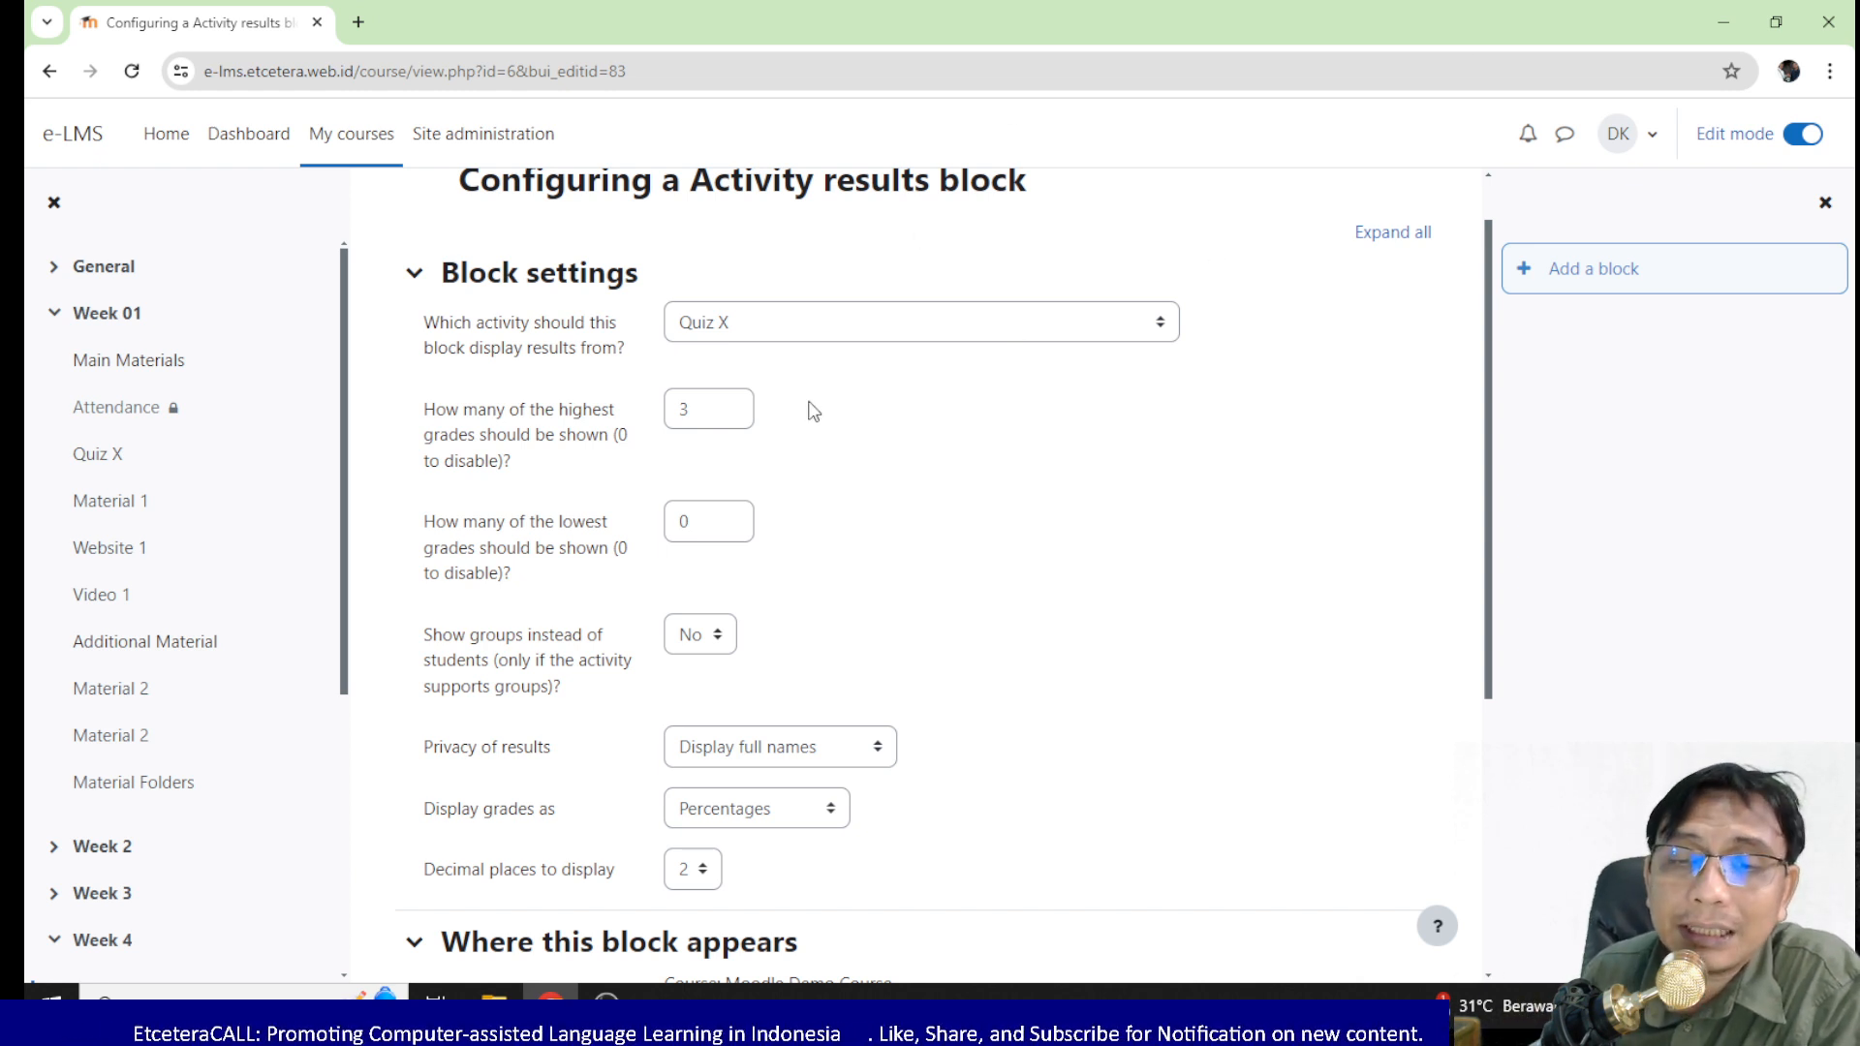
Review the remaining display and placement settings of the block and save the configuration
{"action": "scroll", "coordinate": [736, 405], "scroll_direction": "down", "scroll_amount": 1}
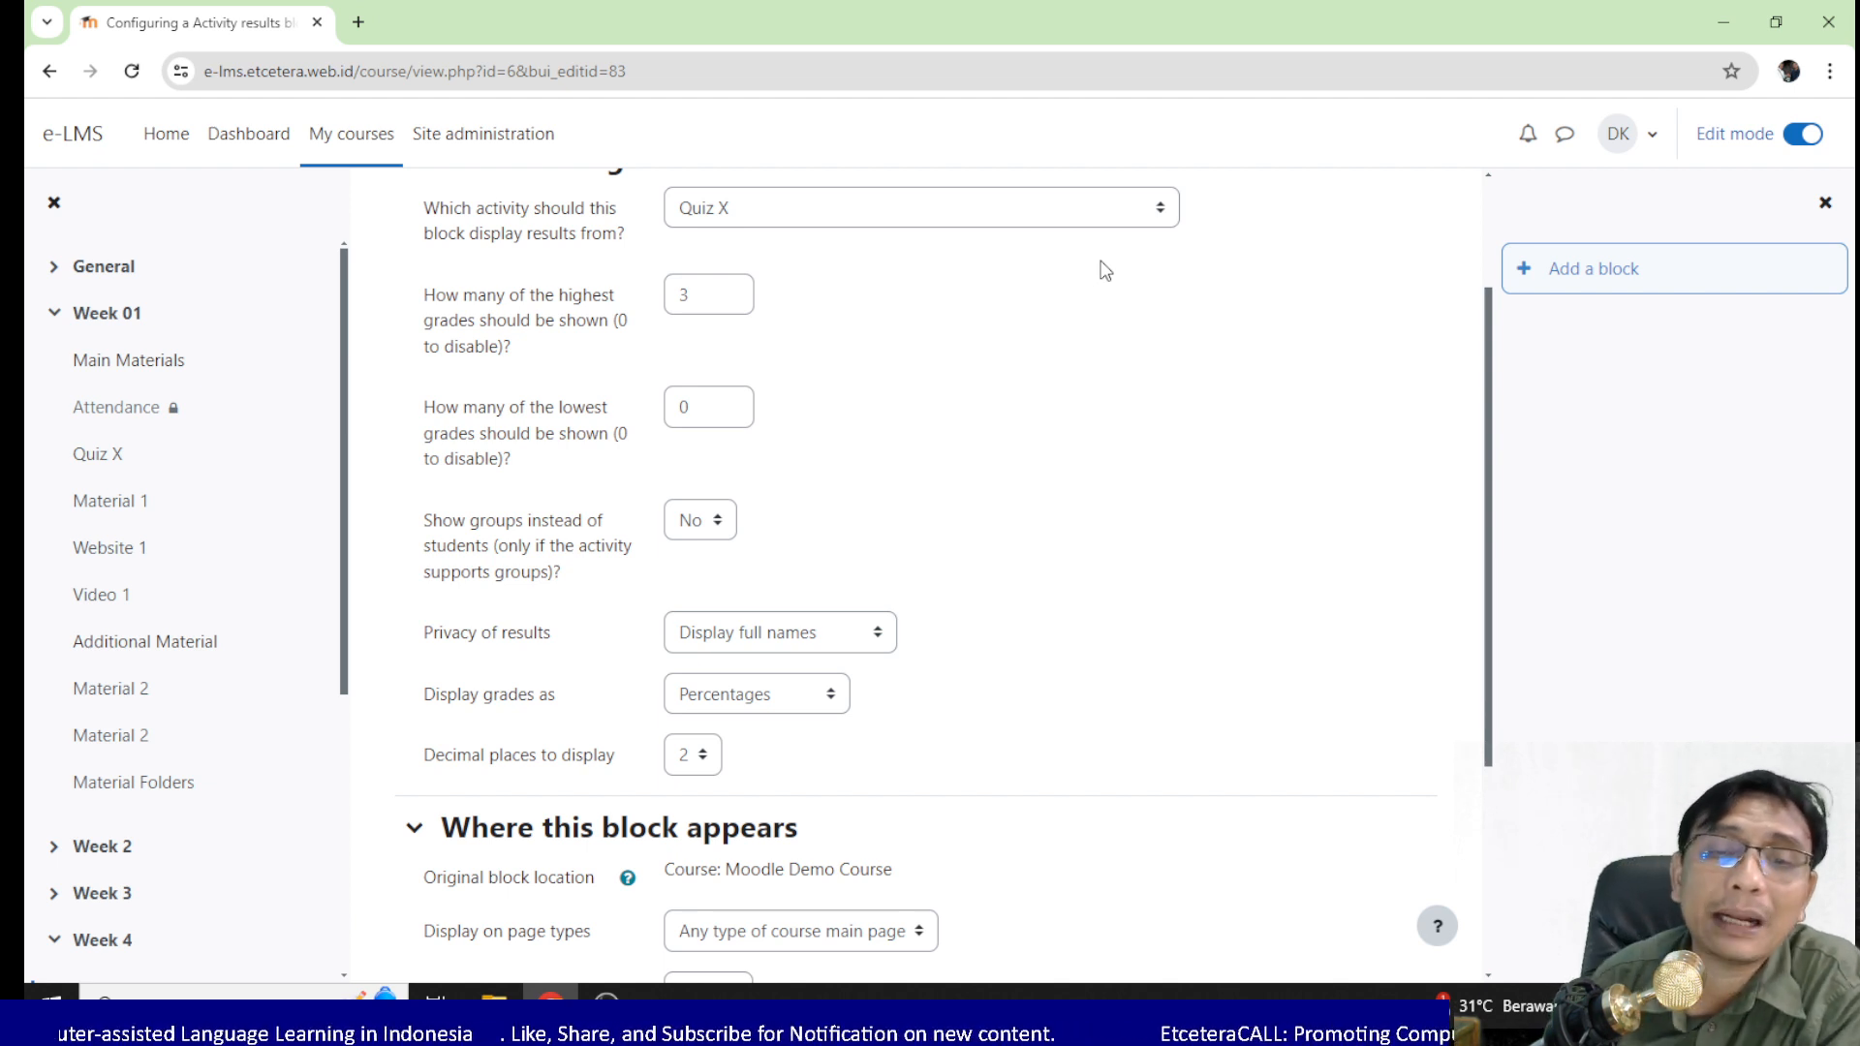
{"action": "scroll", "coordinate": [908, 325], "scroll_direction": "down", "scroll_amount": 4}
{"action": "scroll", "coordinate": [748, 243], "scroll_direction": "up", "scroll_amount": 1}
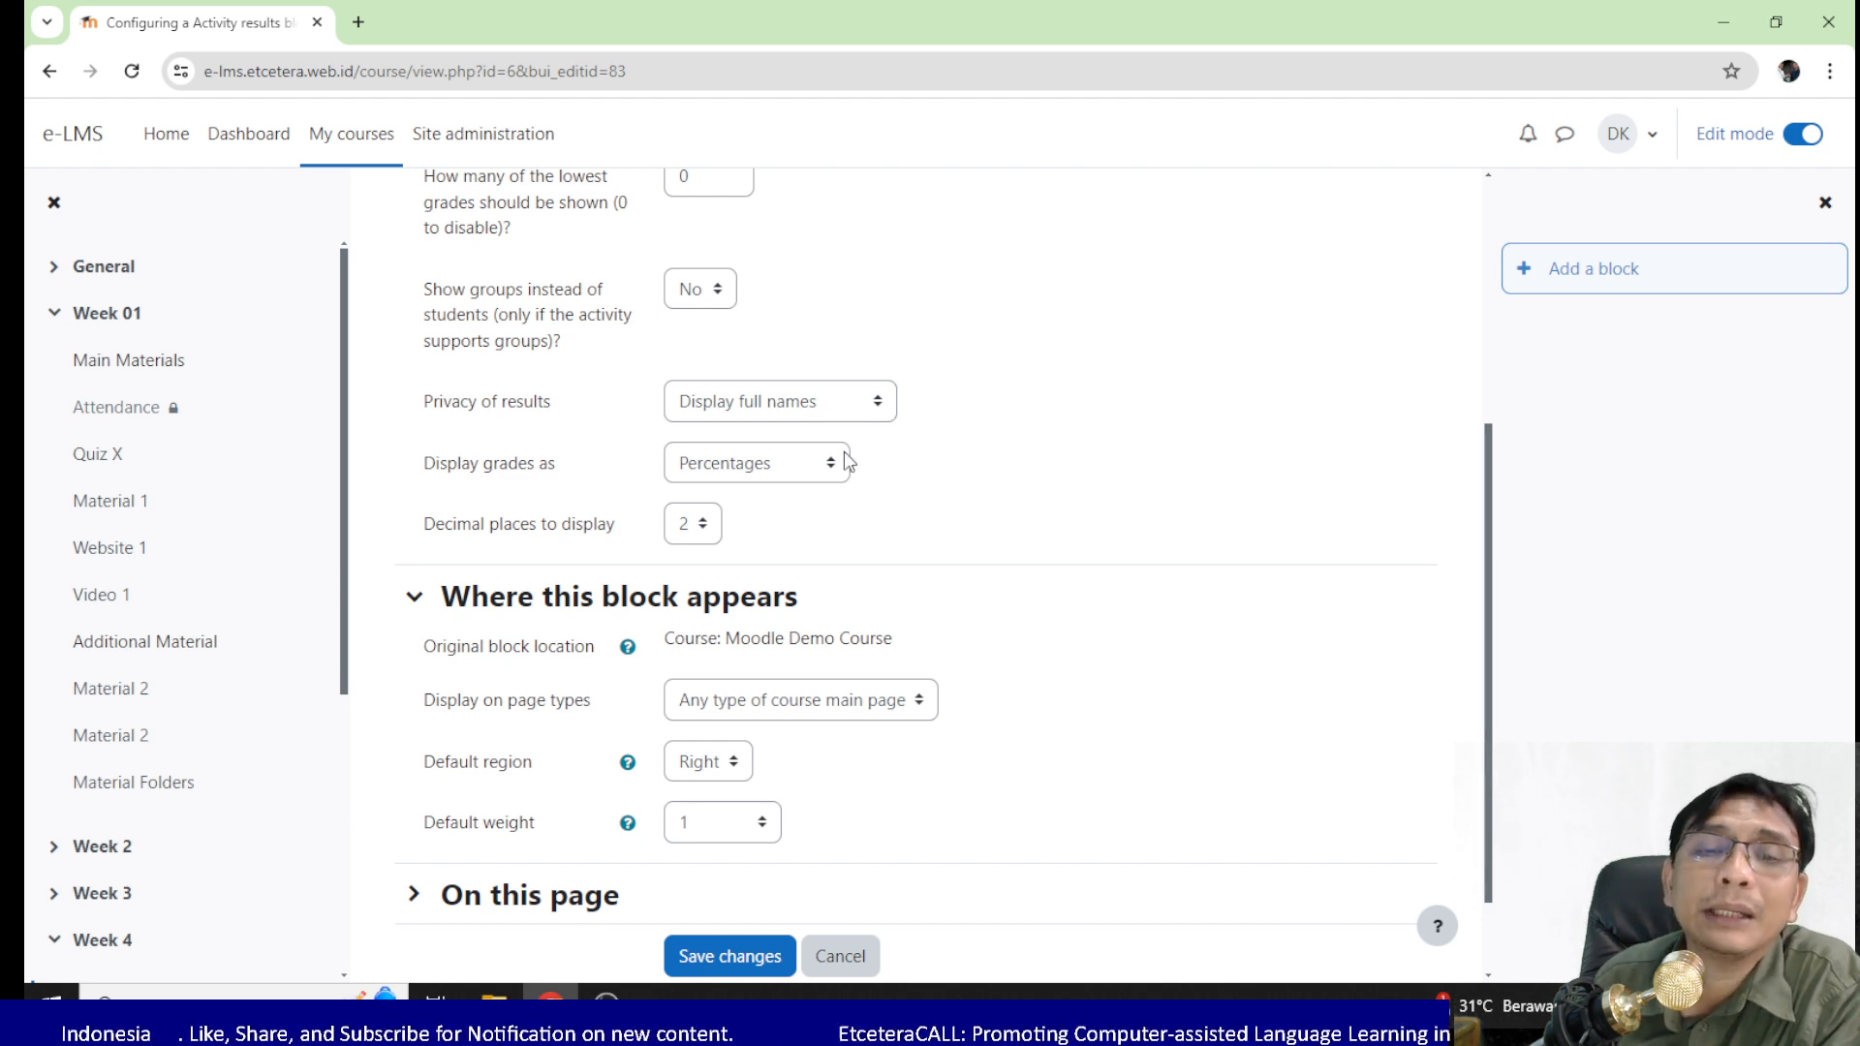
{"action": "scroll", "coordinate": [849, 462], "scroll_direction": "down", "scroll_amount": 1}
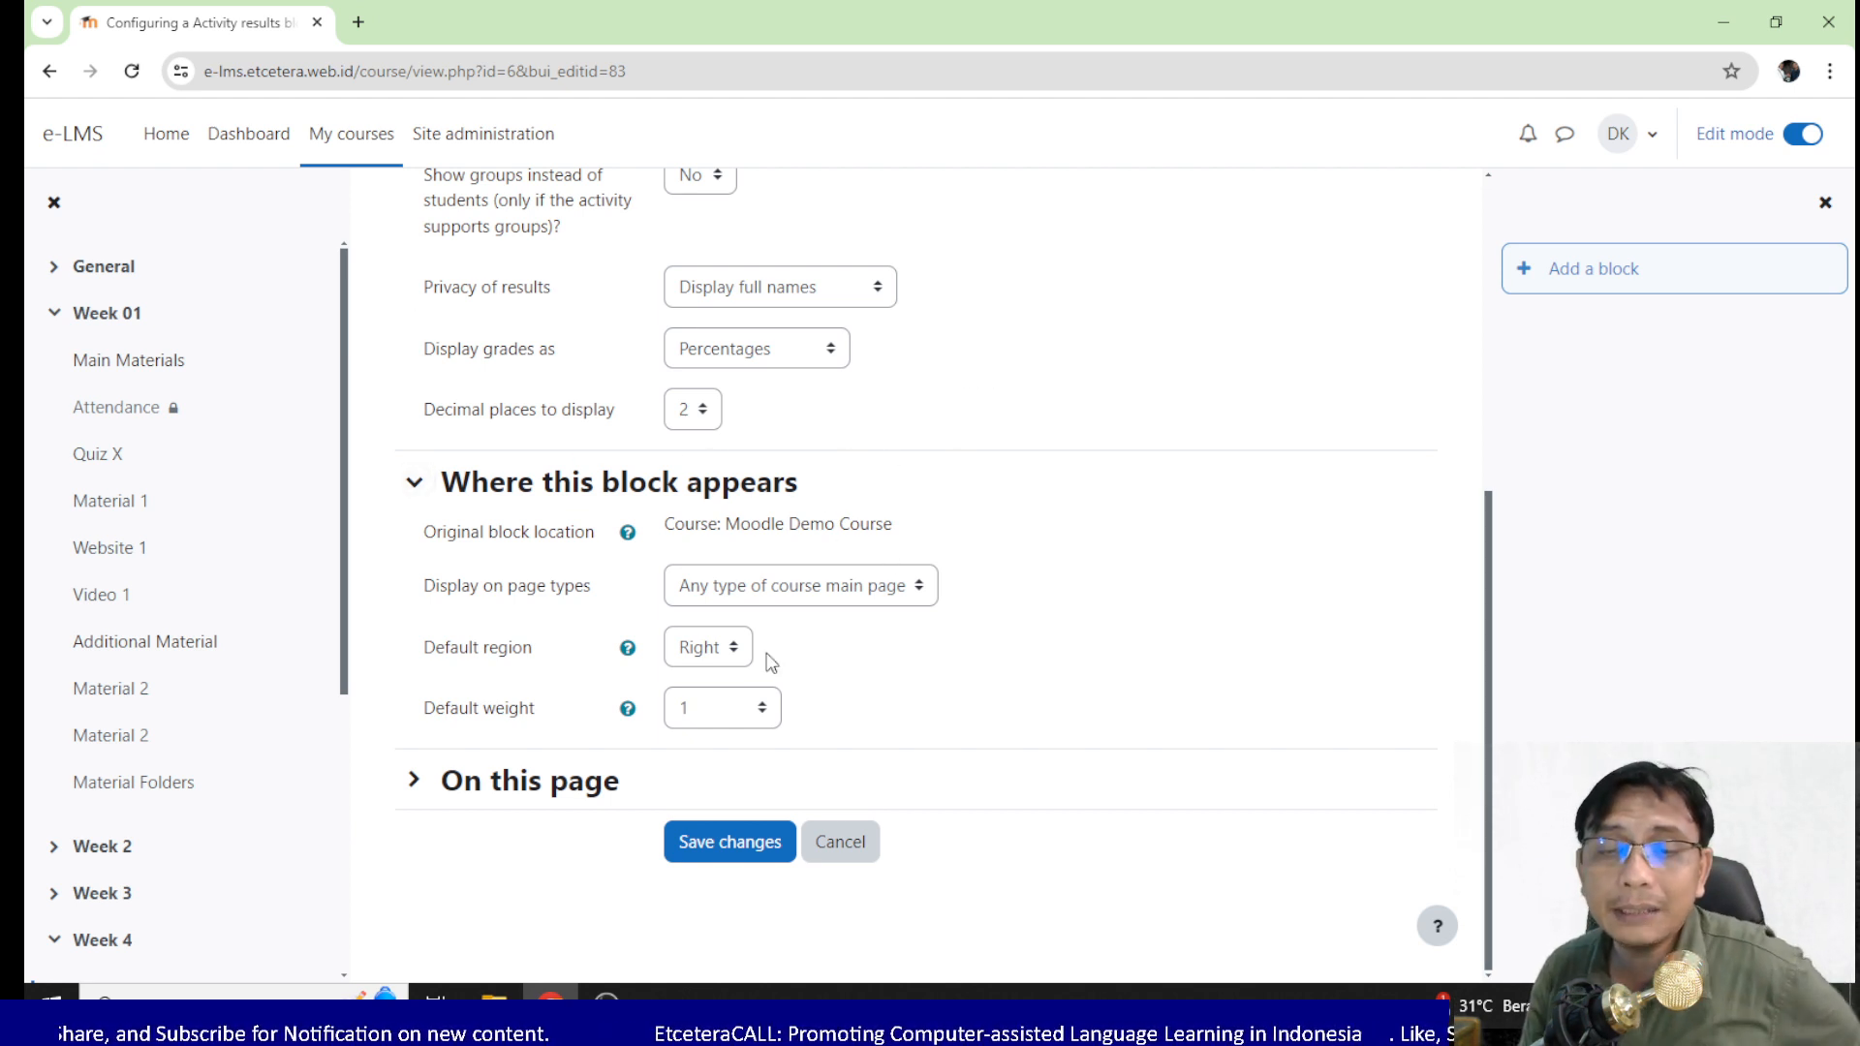
{"action": "left_click", "coordinate": [761, 862]}
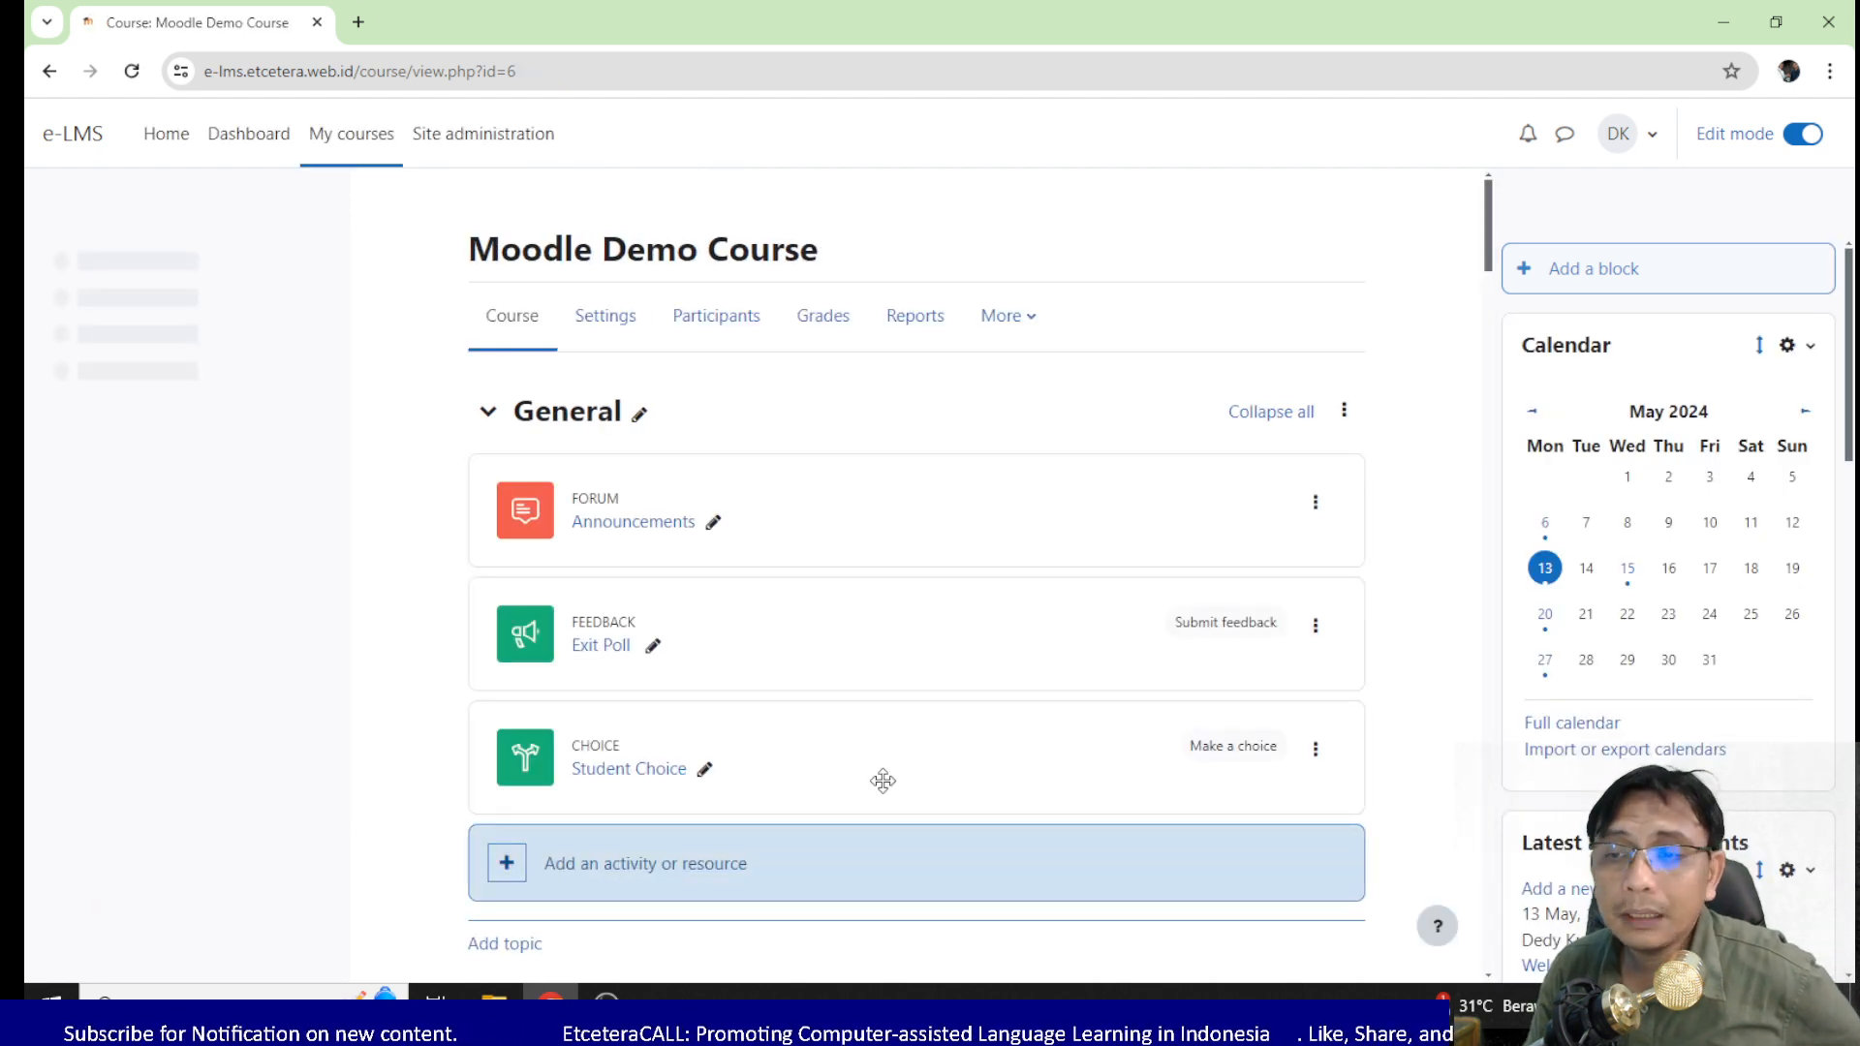
Move the Activity results block above the Attendance block in the course's block column
{"action": "scroll", "coordinate": [1363, 703], "scroll_direction": "down", "scroll_amount": 1}
{"action": "scroll", "coordinate": [1575, 620], "scroll_direction": "down", "scroll_amount": 6}
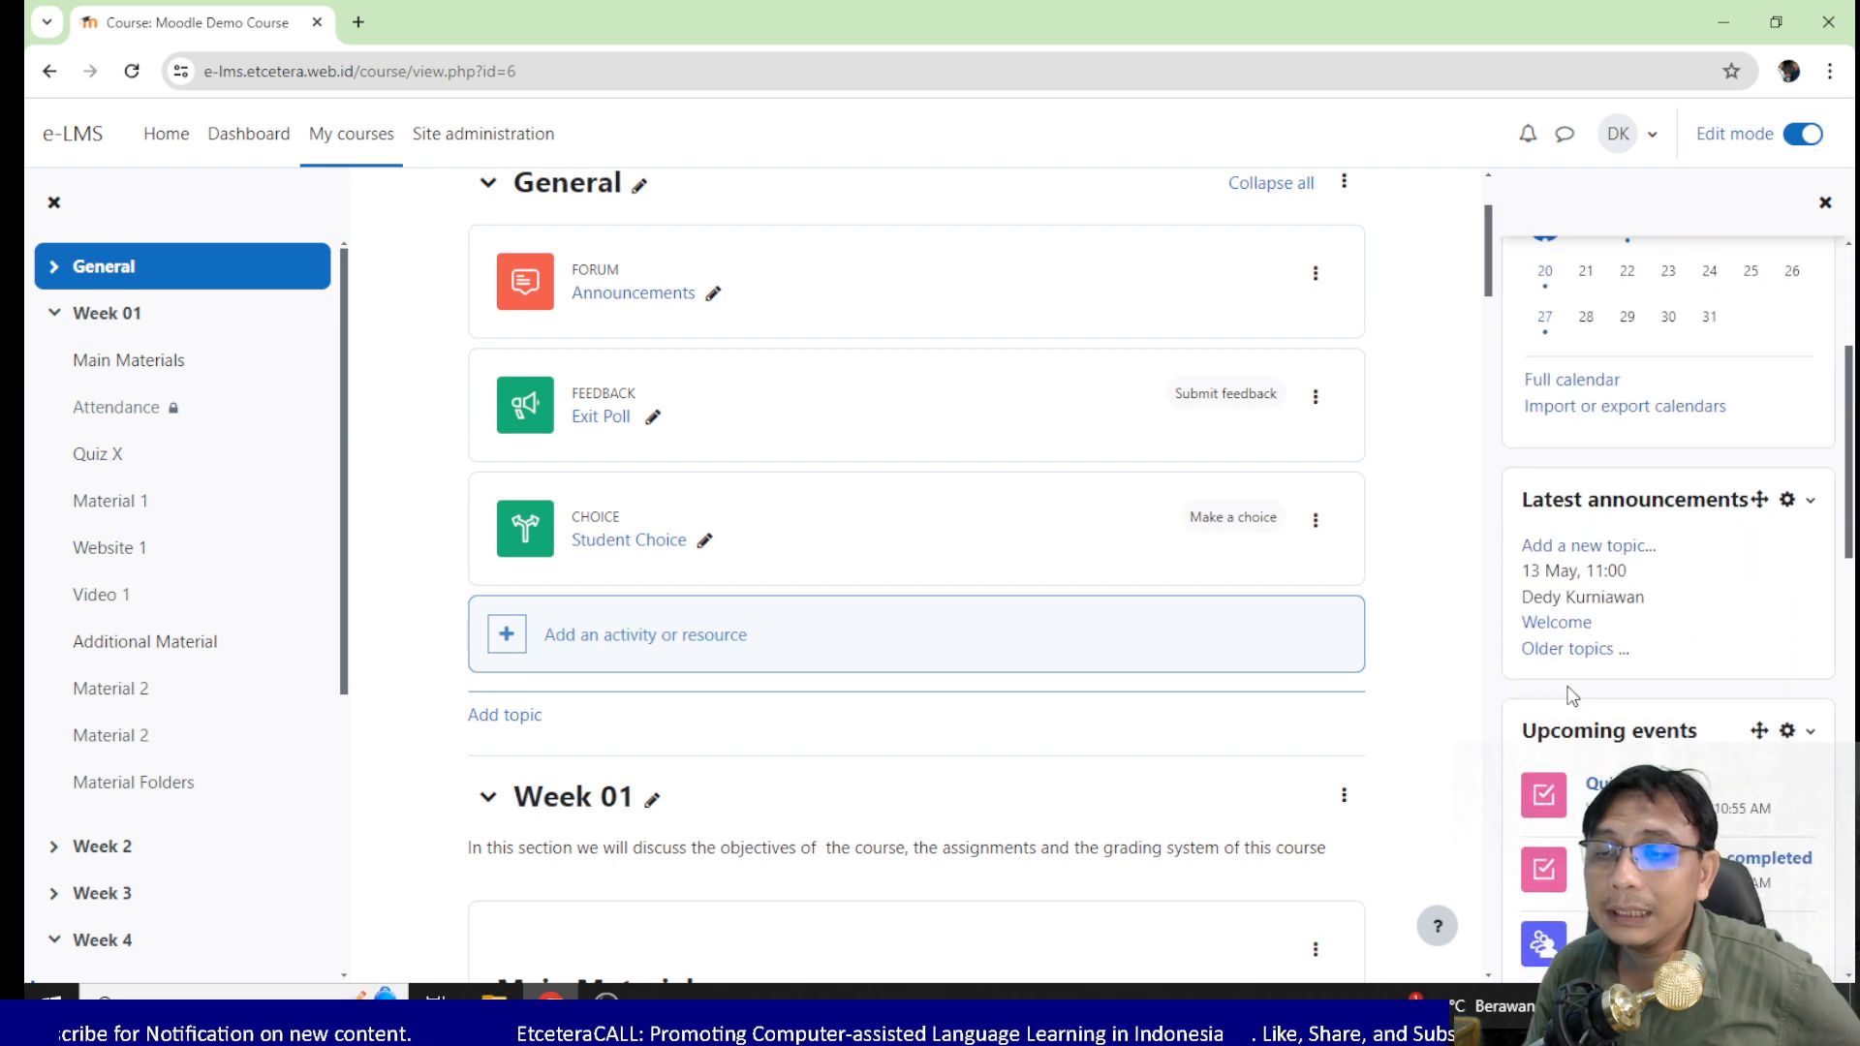
{"action": "scroll", "coordinate": [1579, 611], "scroll_direction": "up", "scroll_amount": 6}
{"action": "scroll", "coordinate": [1579, 610], "scroll_direction": "down", "scroll_amount": 10}
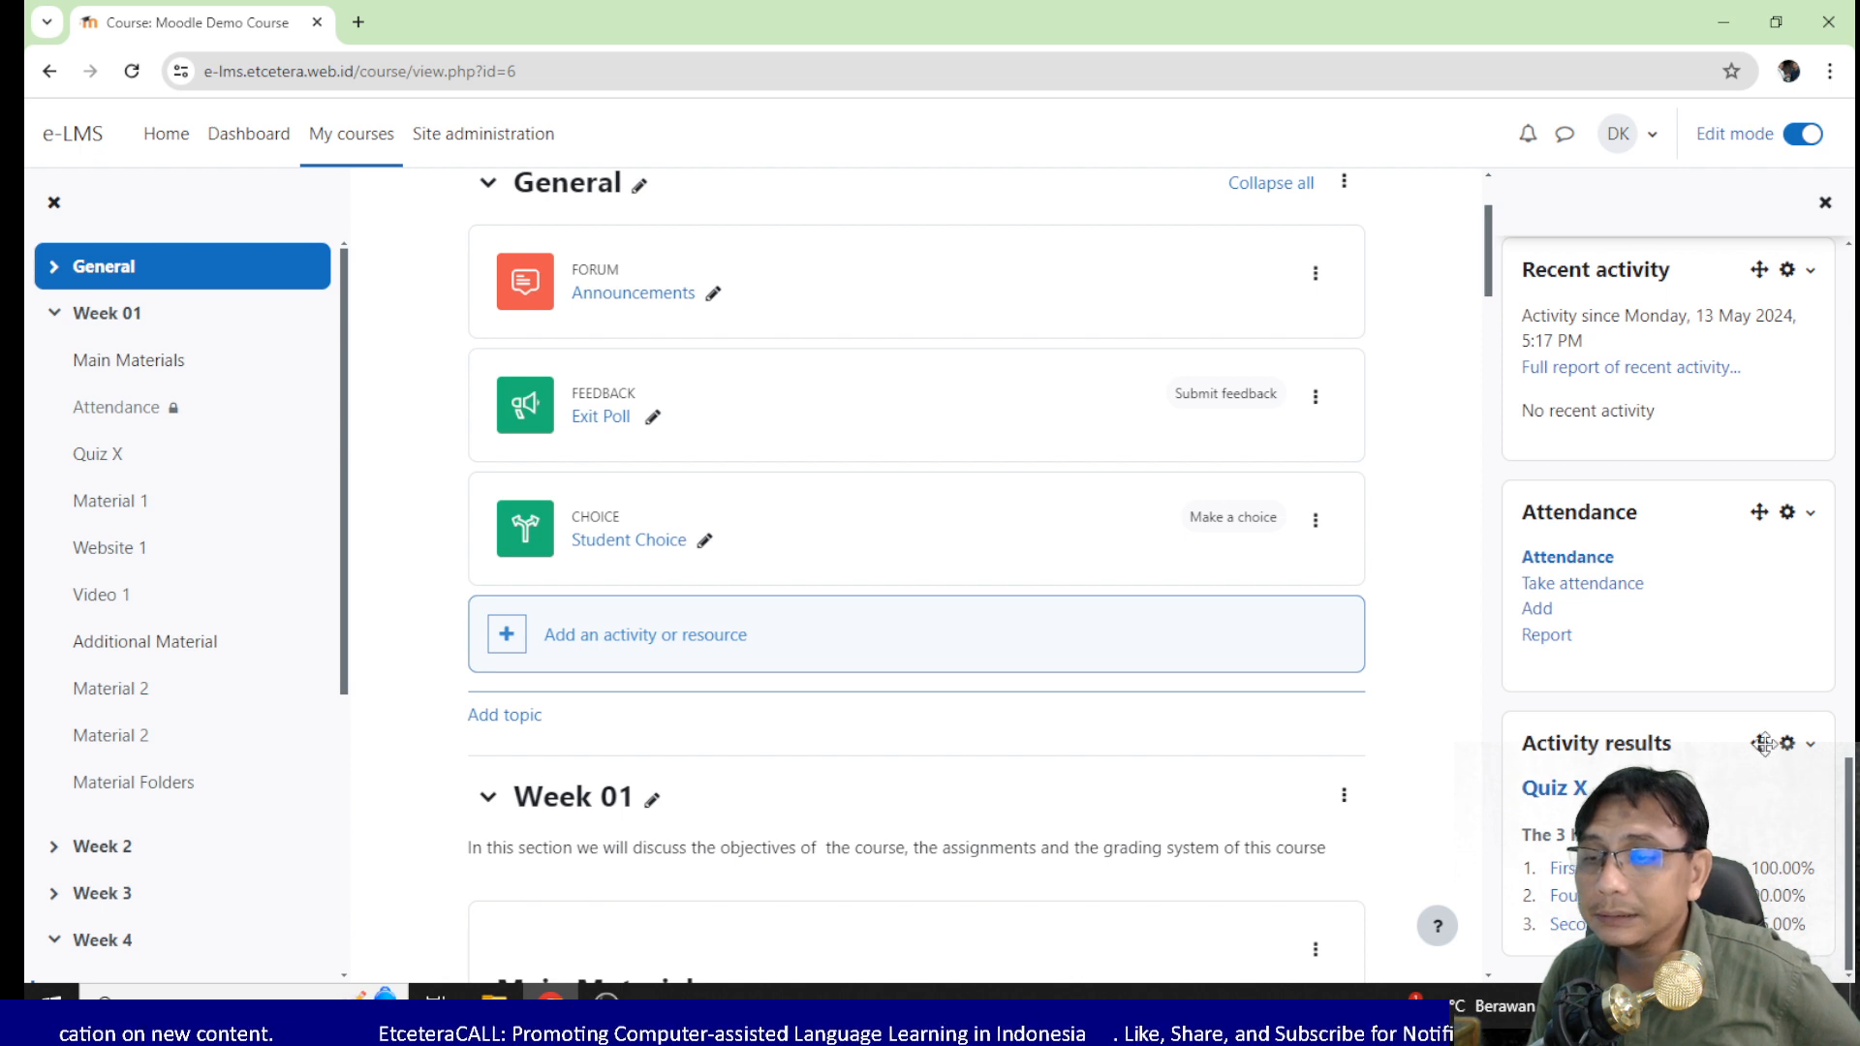
{"action": "left_click_drag", "start_coordinate": [1759, 743], "coordinate": [1766, 276]}
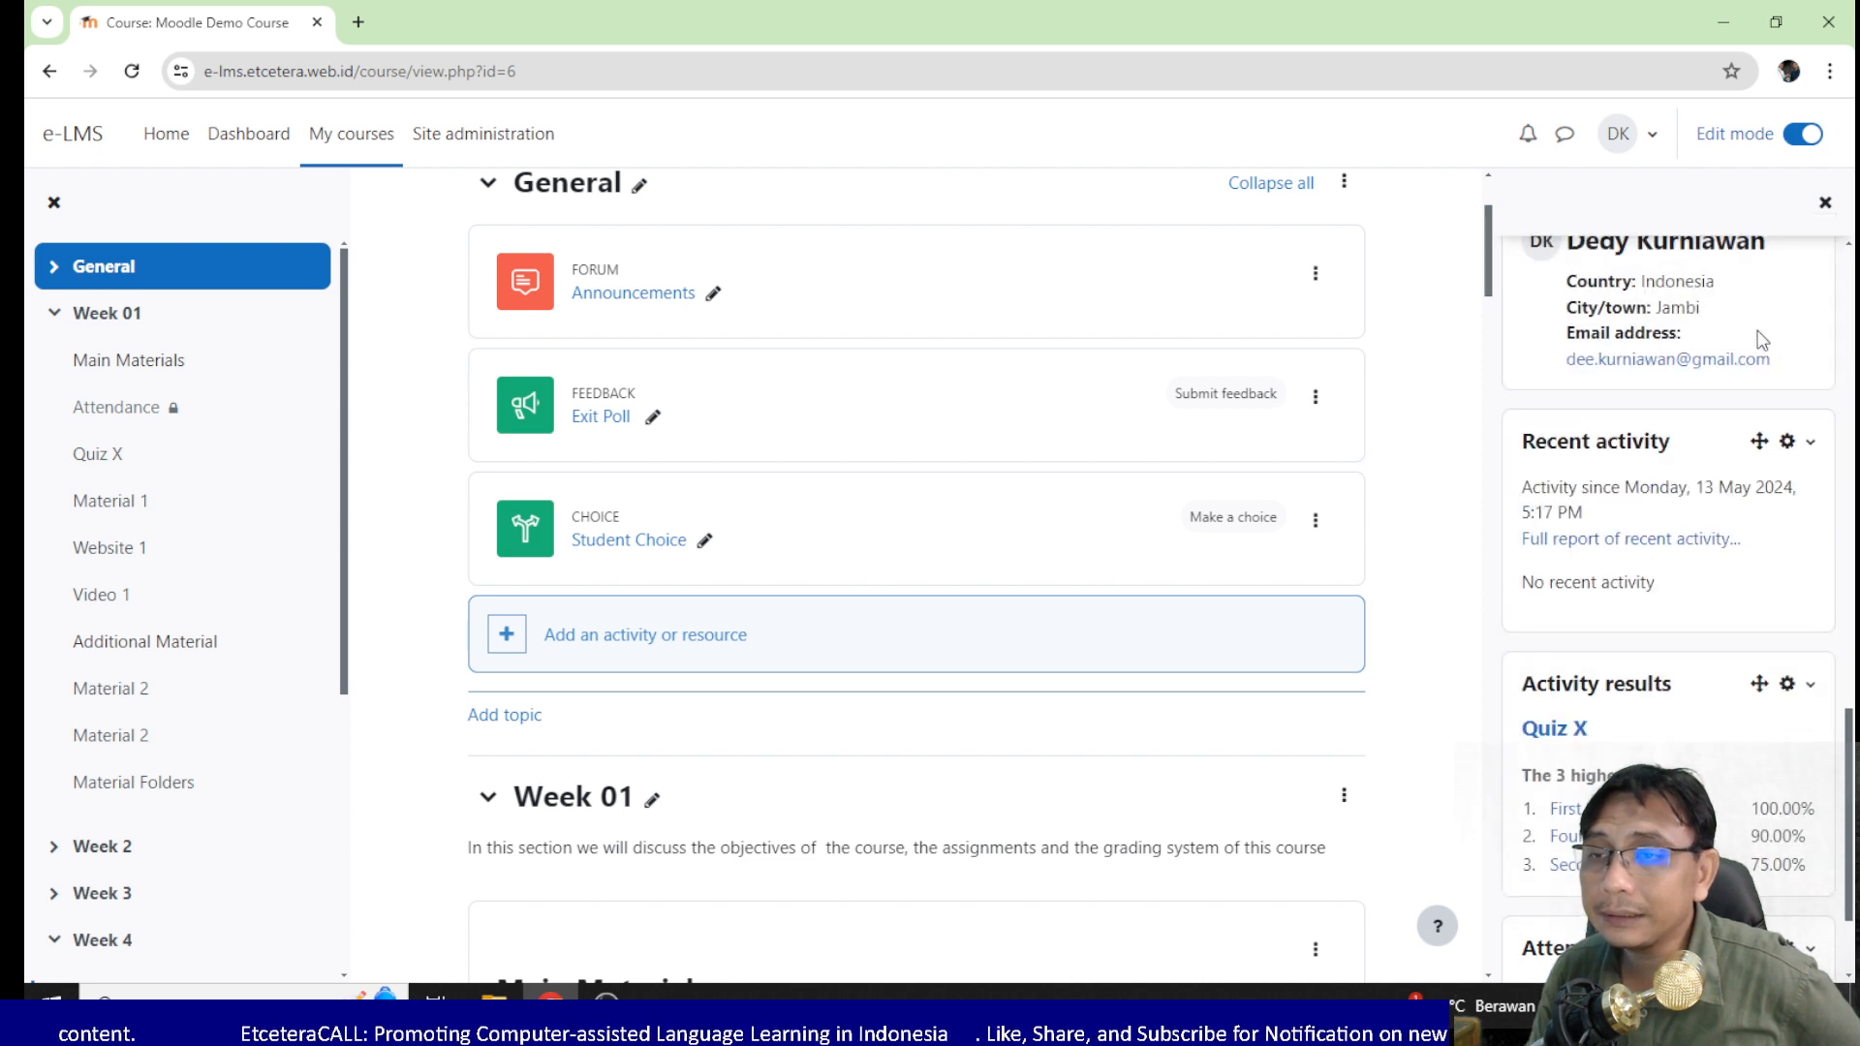
{"action": "scroll", "coordinate": [1769, 523], "scroll_direction": "down", "scroll_amount": 2}
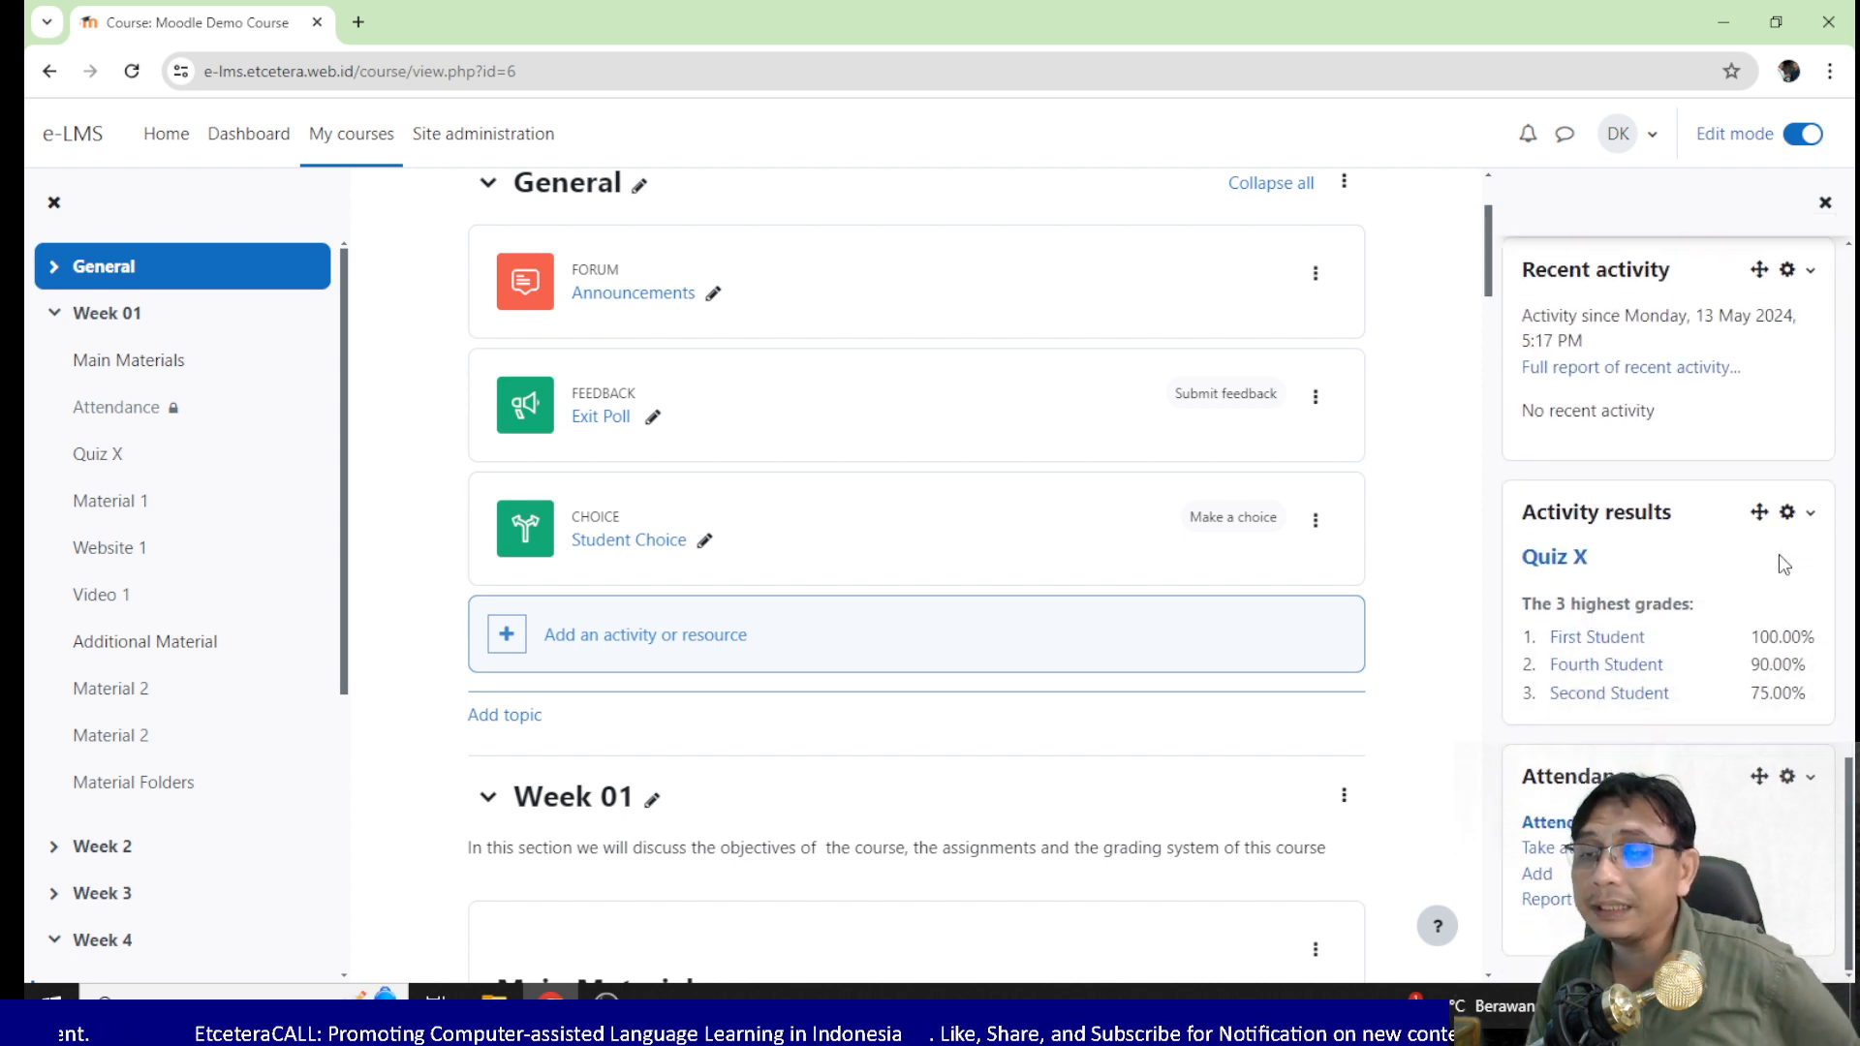
Zoom the page in by three levels to enlarge the grades in the Activity results block
{"action": "left_click", "coordinate": [1831, 71]}
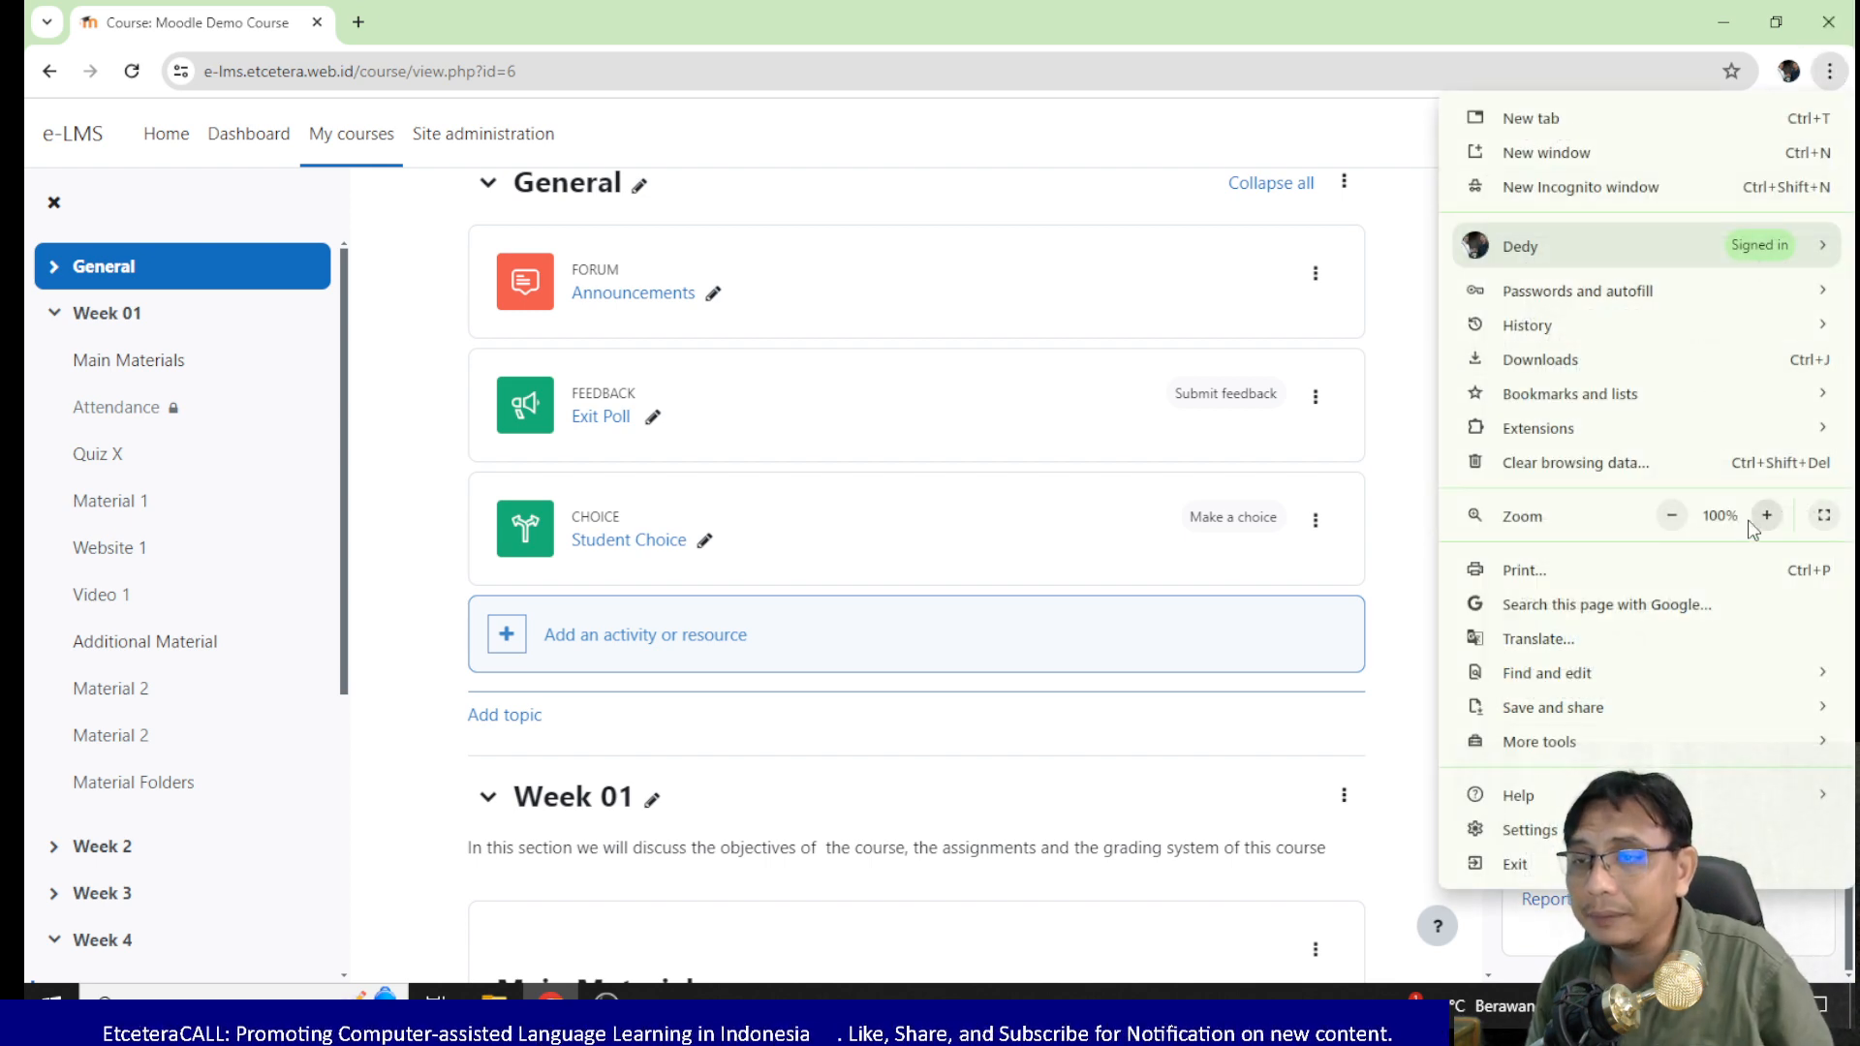
{"action": "left_click", "coordinate": [1305, 432]}
{"action": "key", "text": "ctrl+plus"}
{"action": "key", "text": "ctrl+plus"}
{"action": "scroll", "coordinate": [1599, 581], "scroll_direction": "down", "scroll_amount": 2}
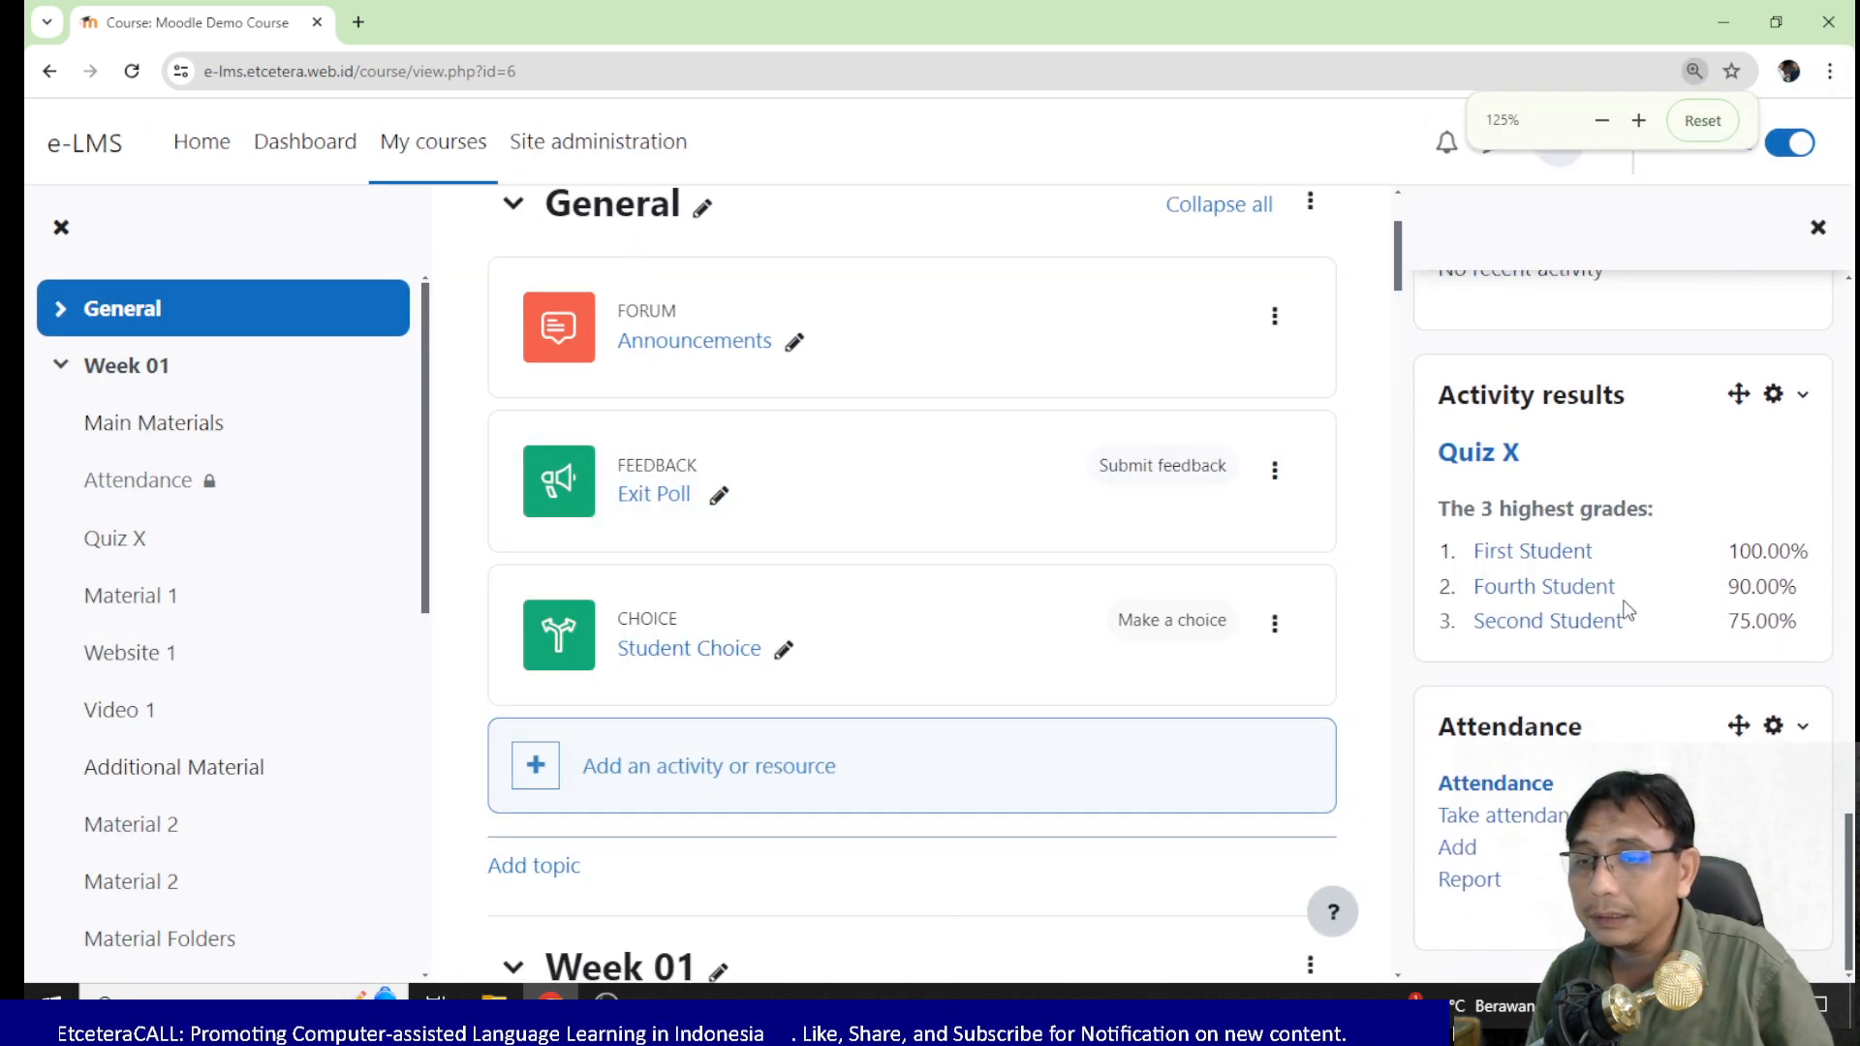
{"action": "key", "text": "ctrl+plus"}
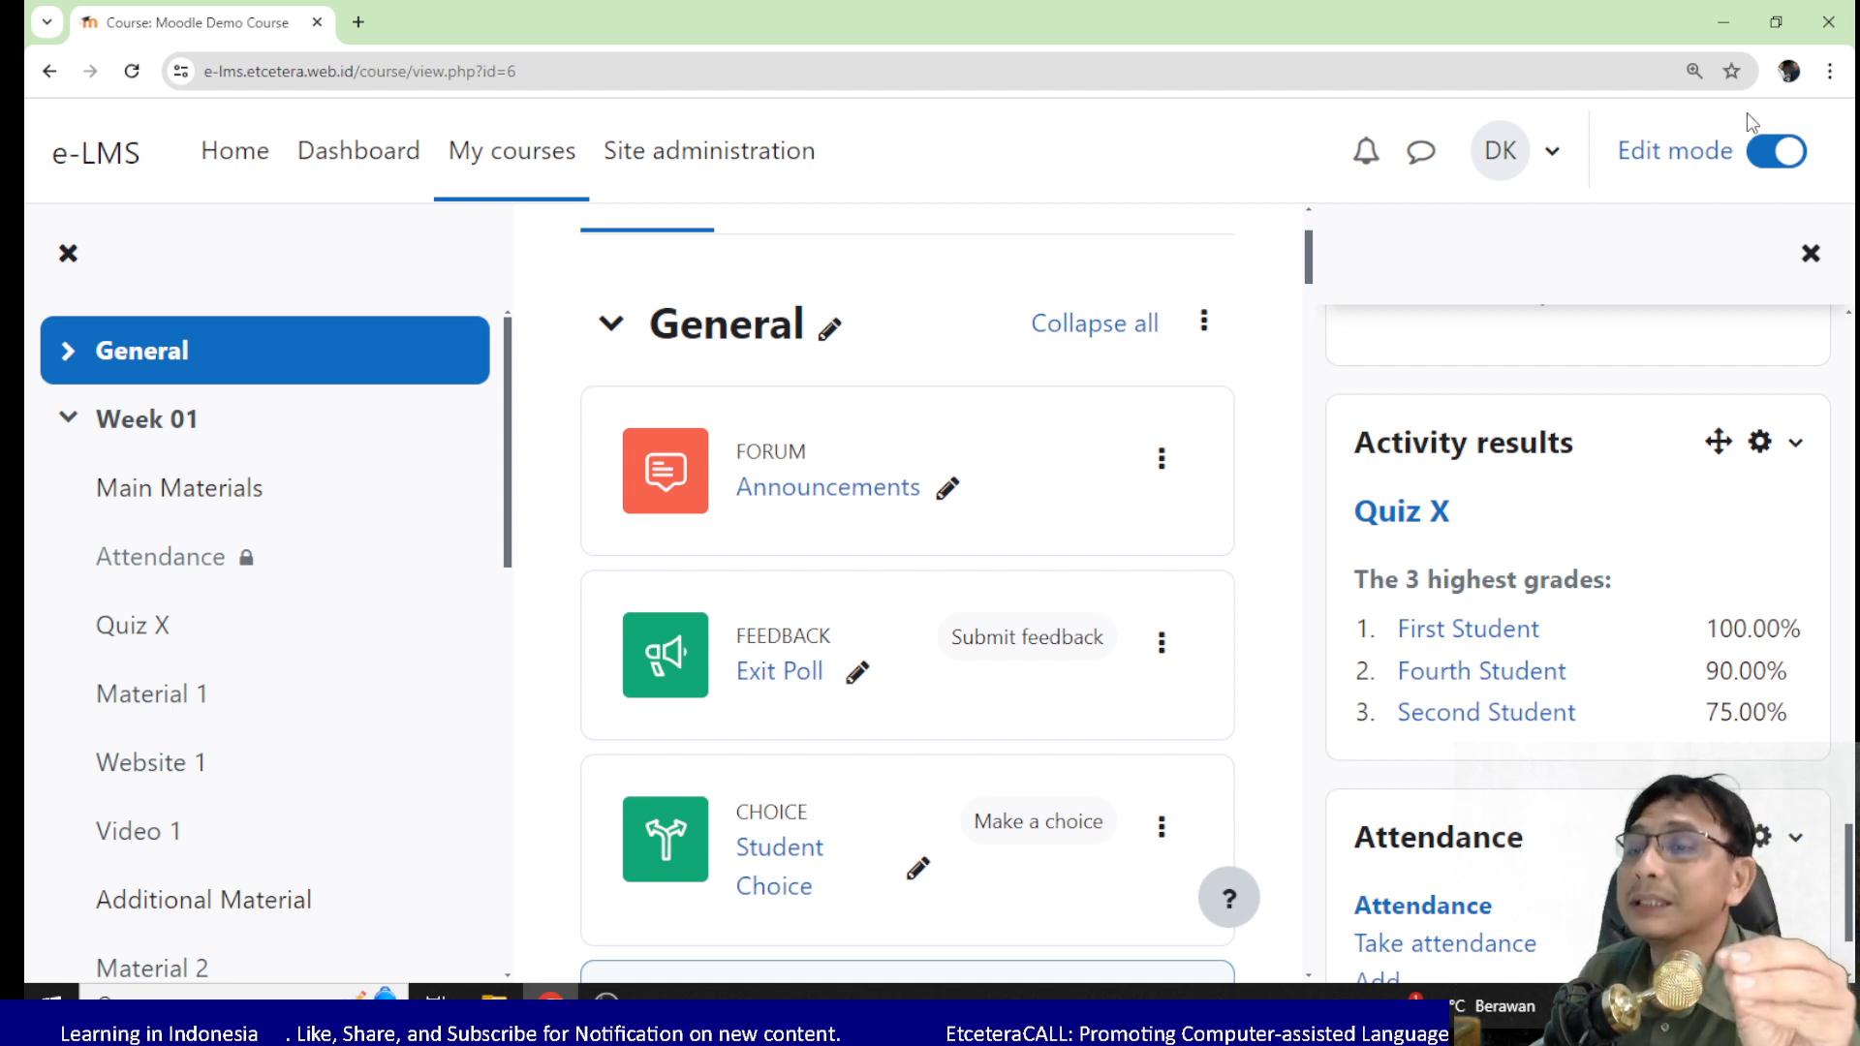
Turn off edit mode and view the Quiz X results in the Activity results block
{"action": "left_click", "coordinate": [1767, 155]}
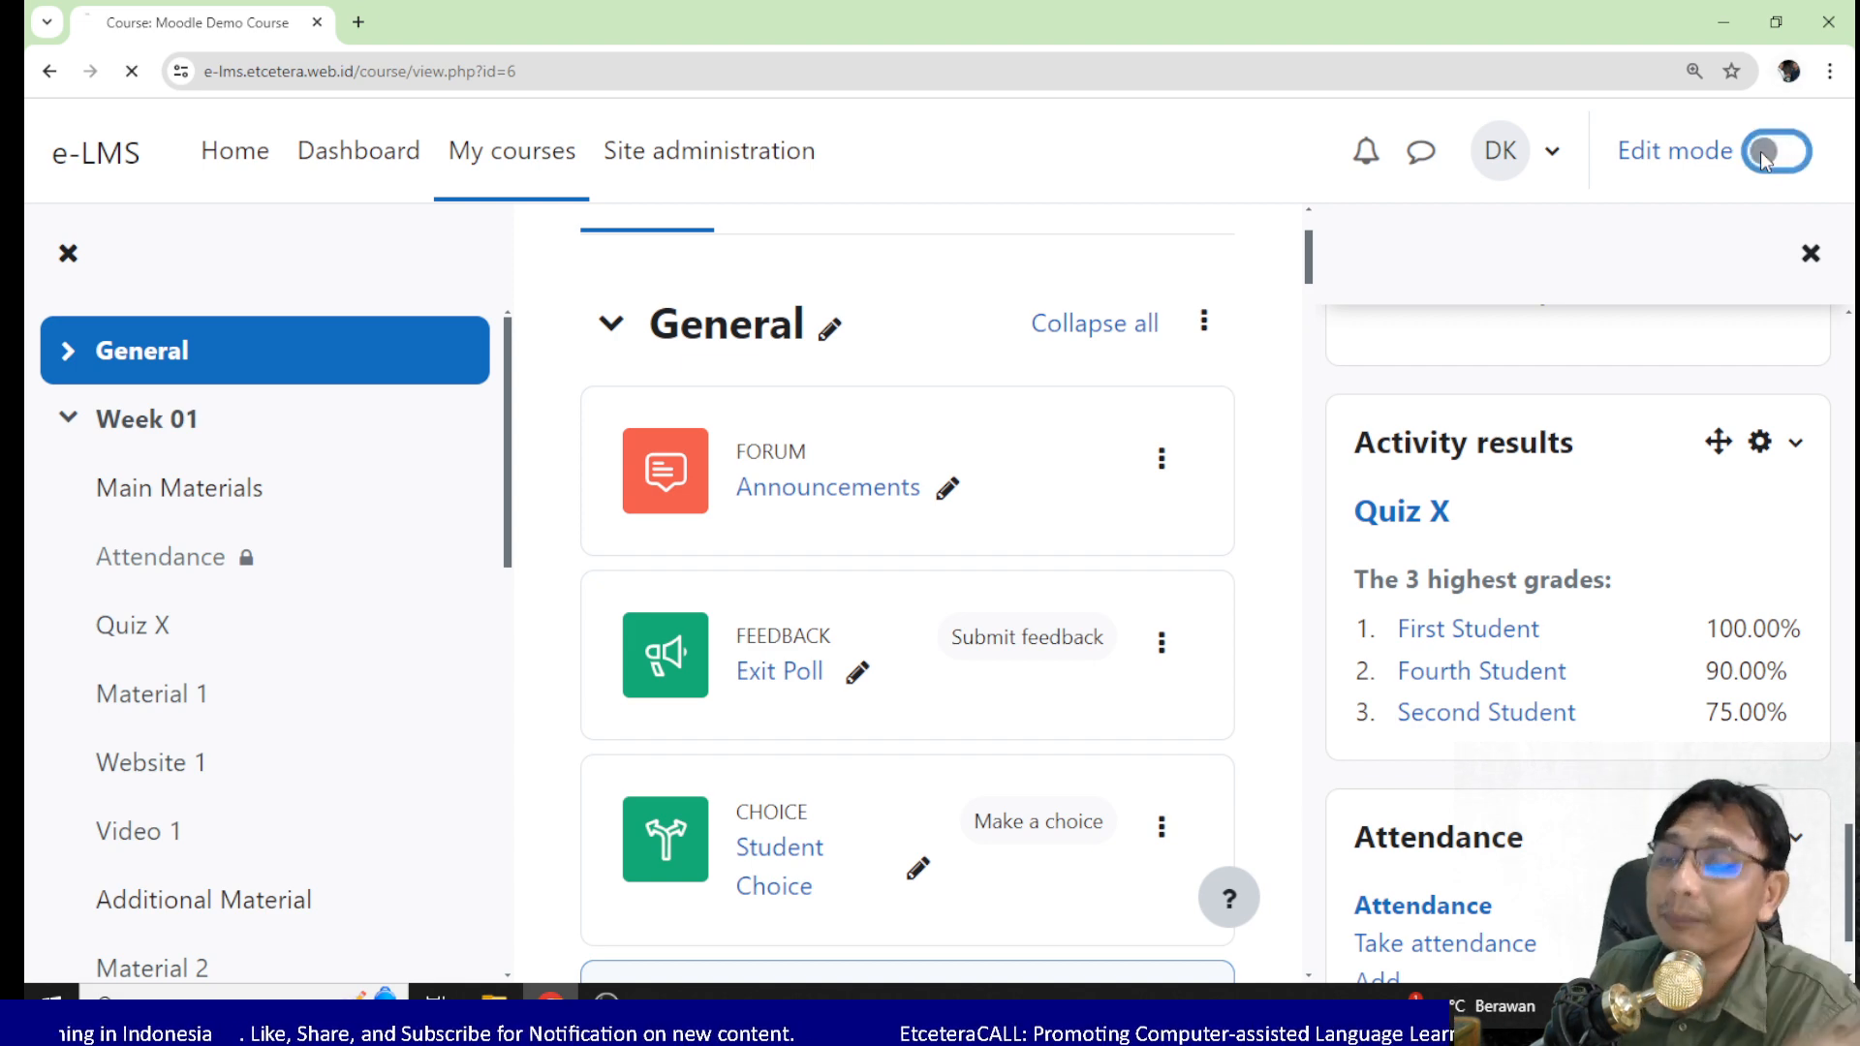
{"action": "scroll", "coordinate": [1547, 554], "scroll_direction": "down", "scroll_amount": 15}
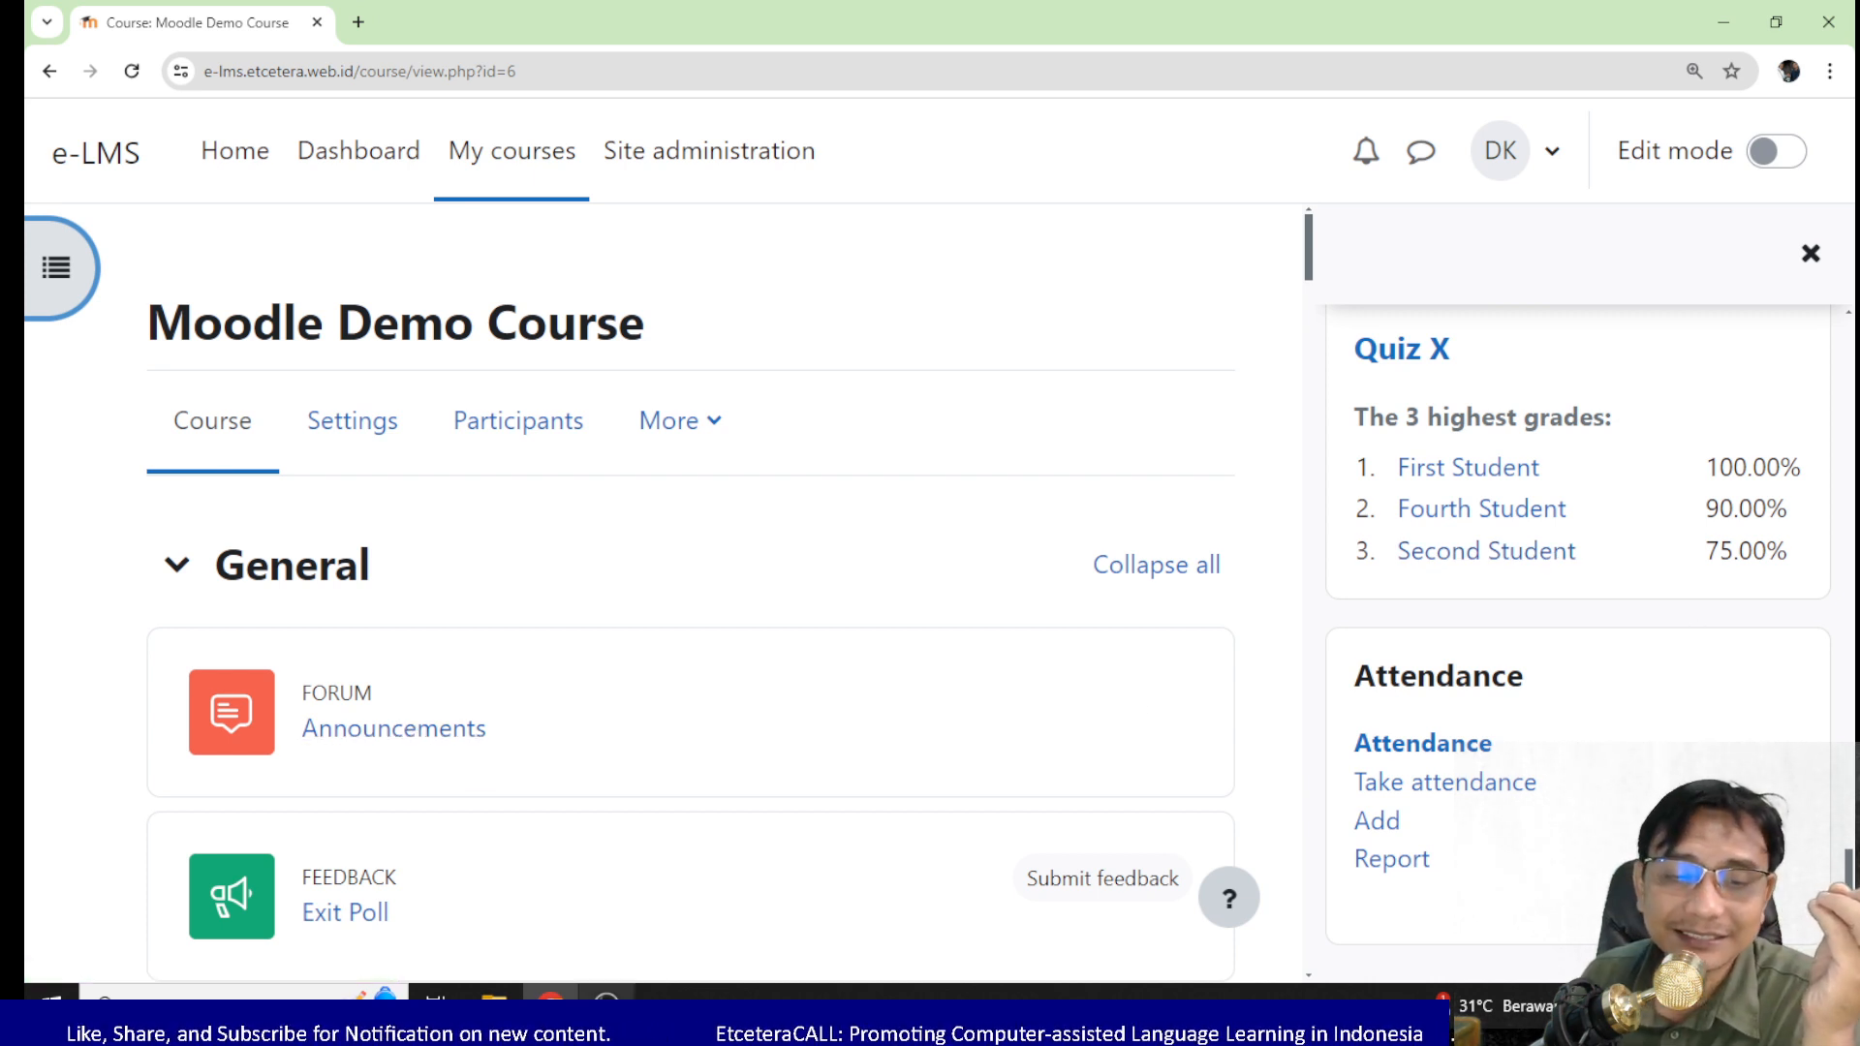
{"action": "key", "text": "alt+Tab"}
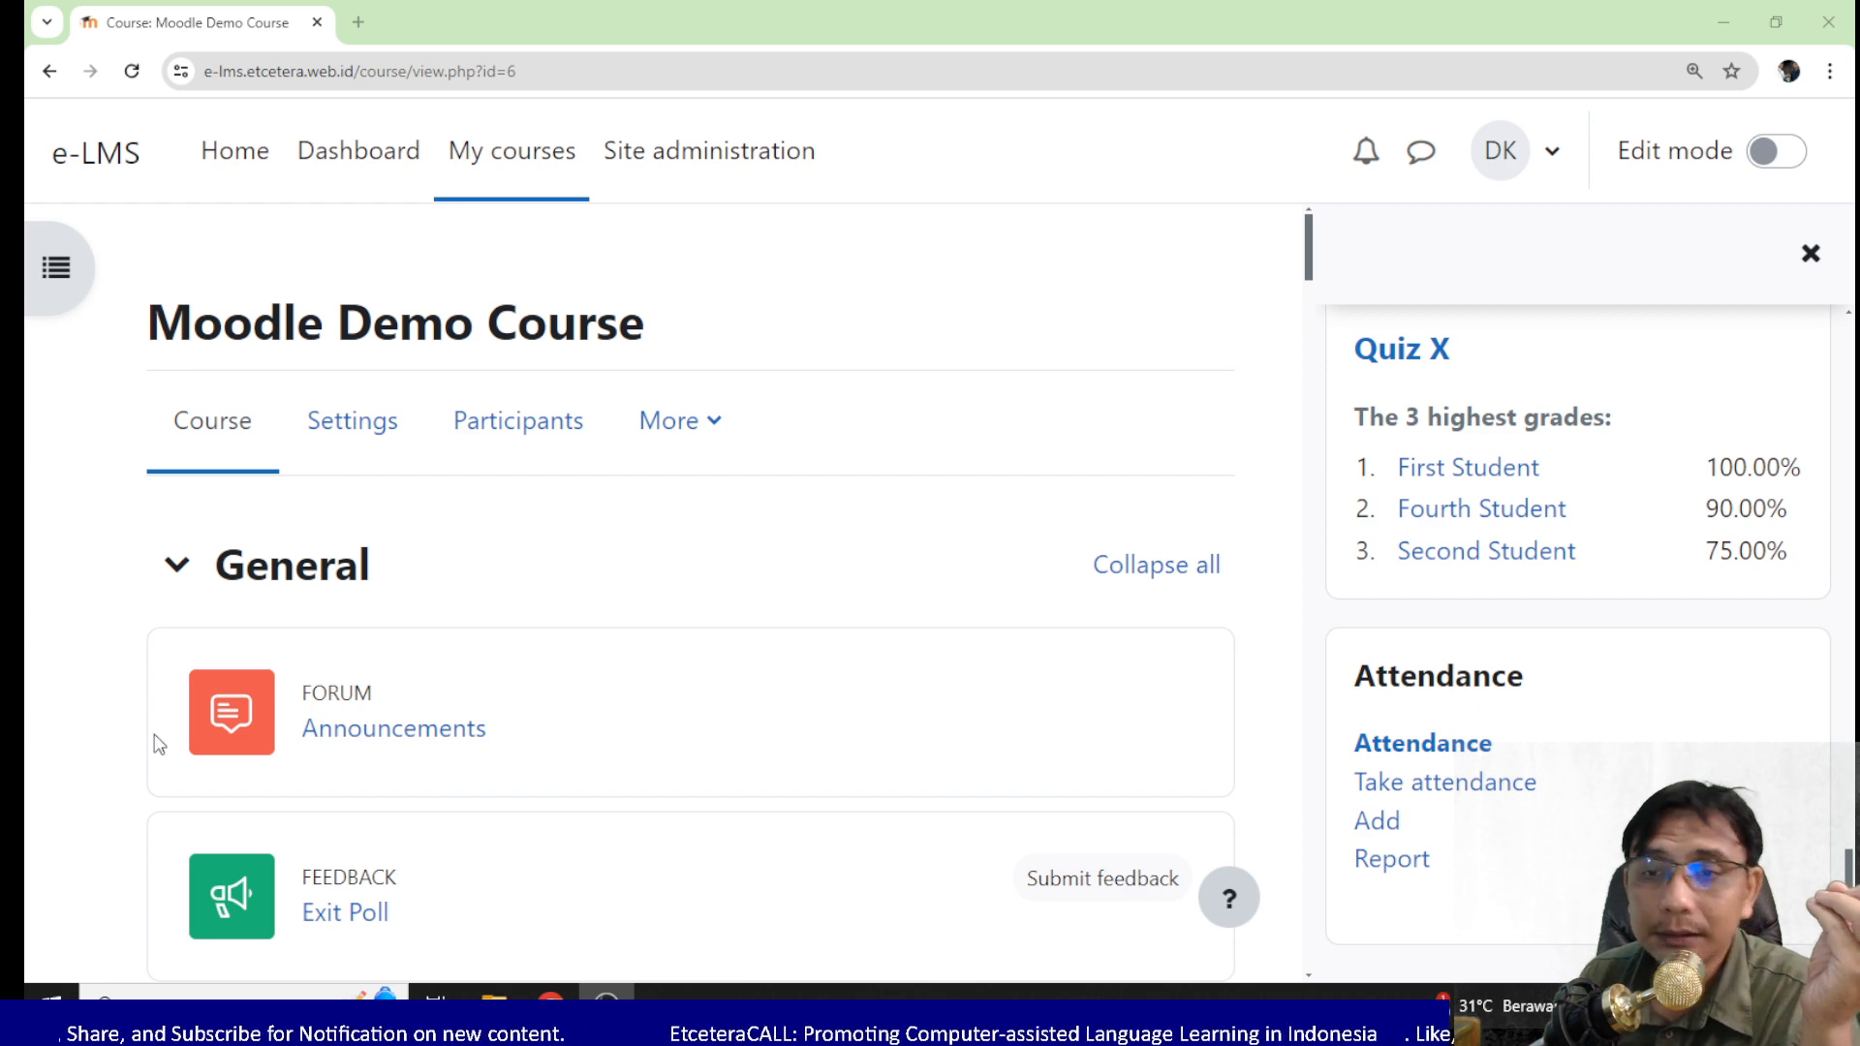